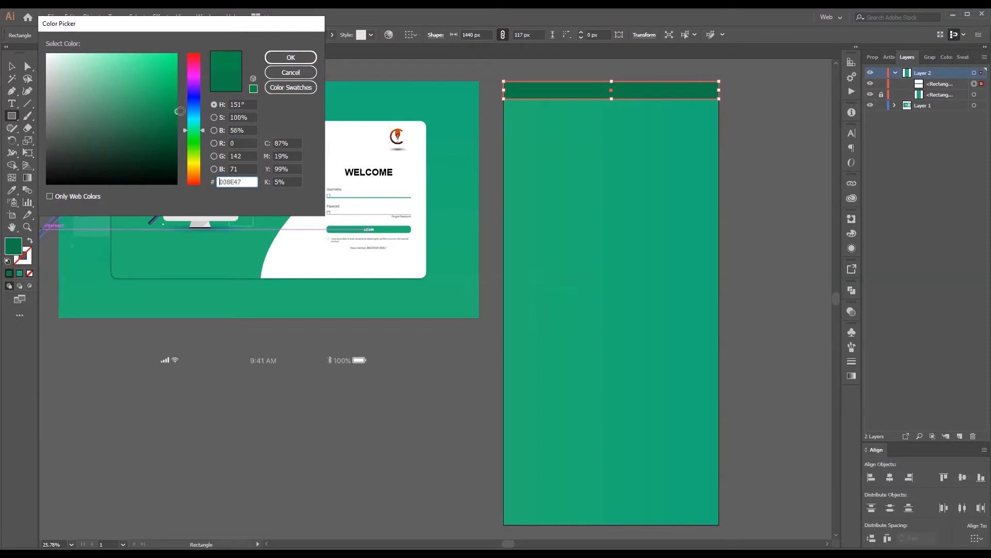
Step: Fill the bar rectangle along the phone artboard's upper edge with dark green 008E47
click(307, 56)
key(v)
click(431, 391)
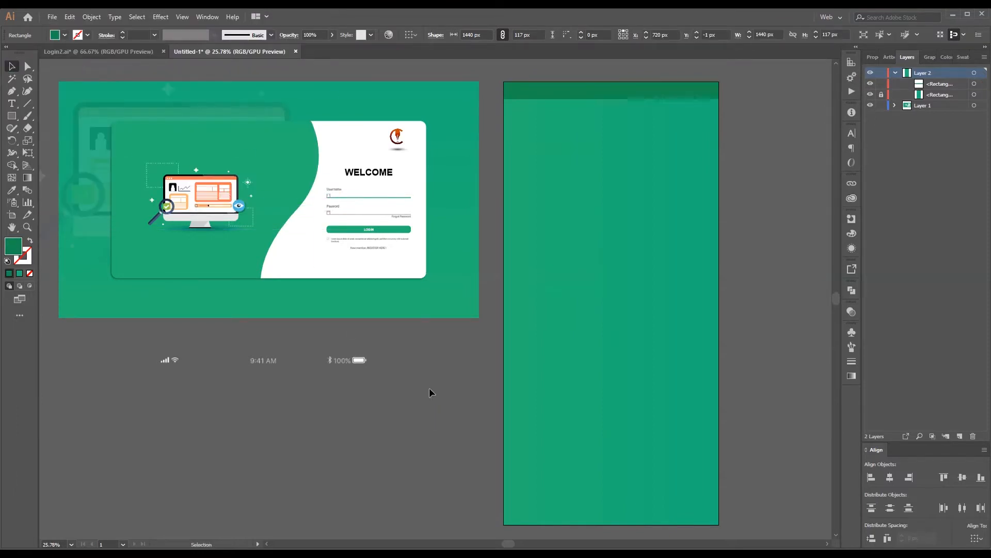
Step: Place the status-bar image over the dark green bar on the phone artboard and bring it to the front, moving Layer 1 above Layer 2
drag(274, 365, 624, 93)
right_click(624, 94)
mouse_move(679, 178)
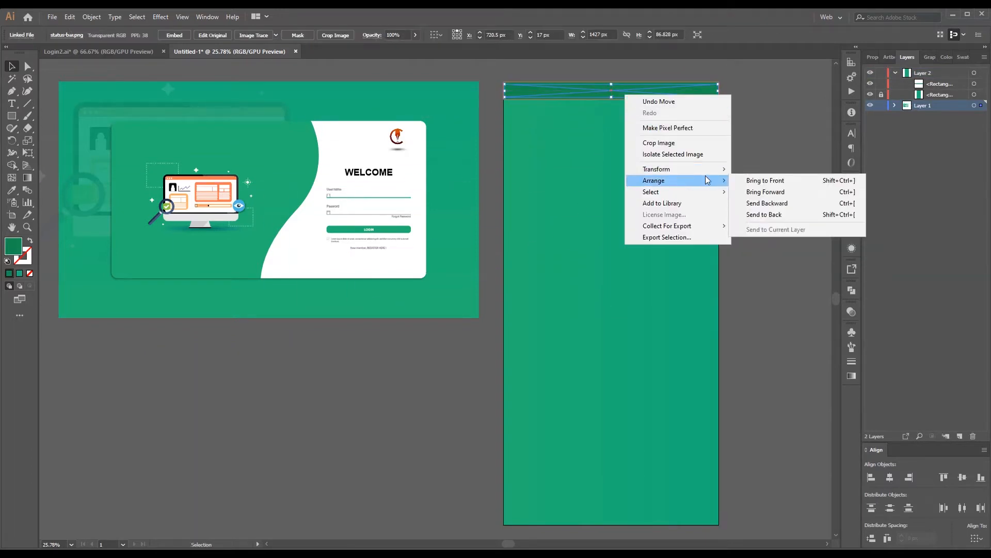
click(772, 180)
click(773, 178)
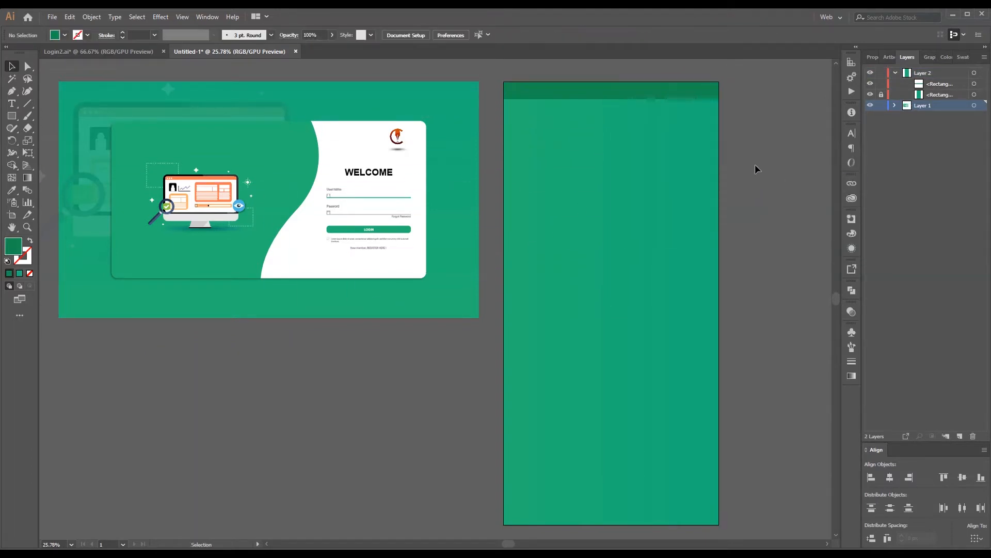
drag(917, 103, 925, 72)
Step: Draw a closed wavy-topped shape with the Pen tool over the phone artboard's lower part, about 1440 × 1699 px
scroll(744, 145, down, 2)
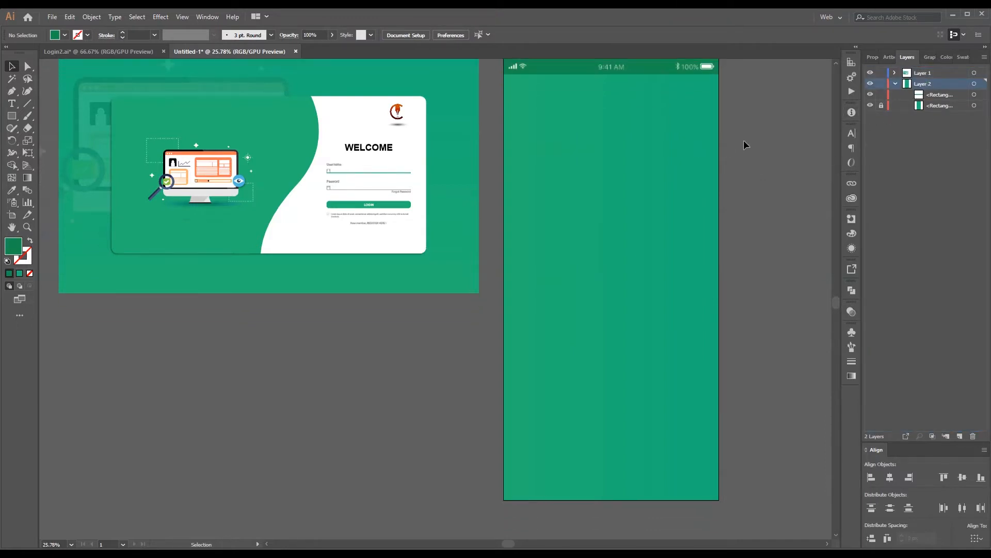
scroll(743, 144, up, 1)
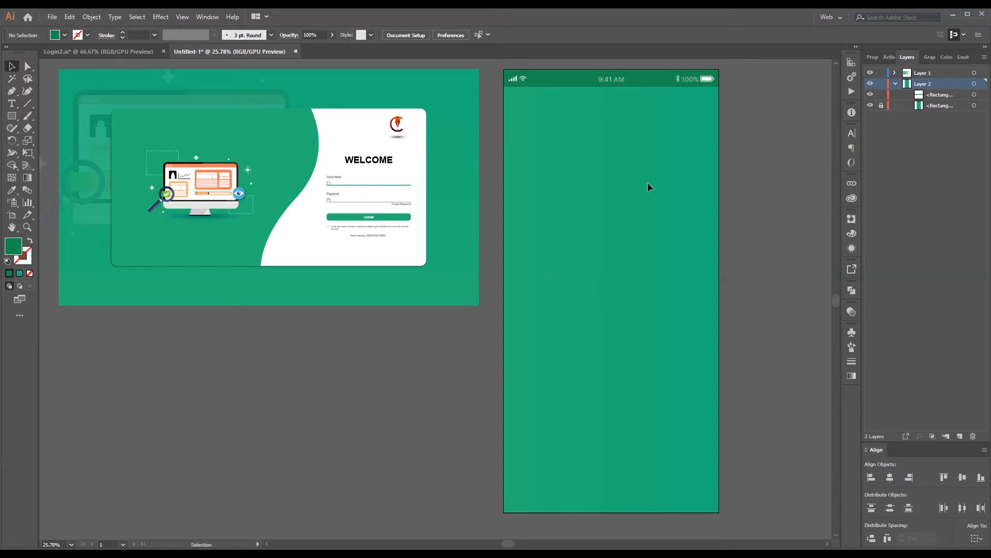
scroll(747, 259, down, 1)
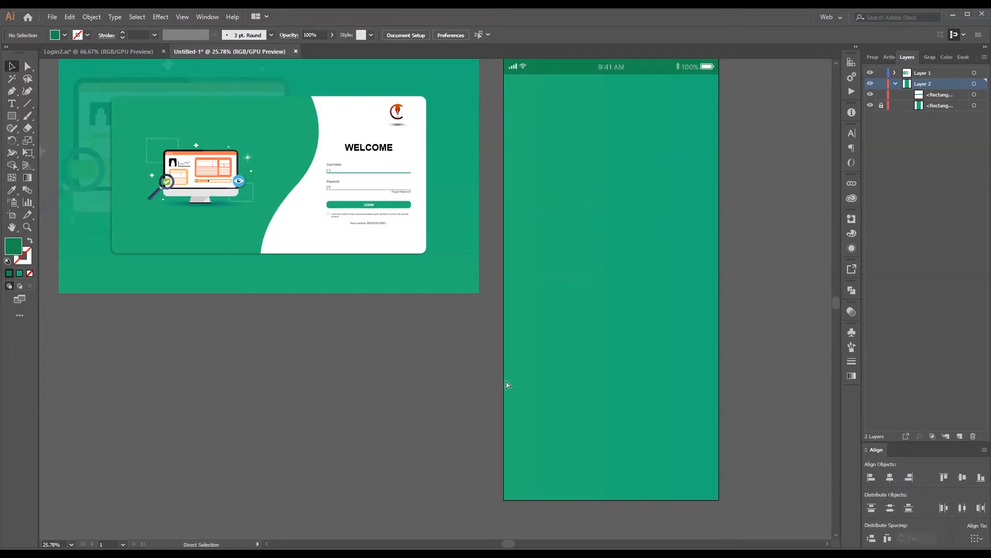
key(ctrl+plus)
drag(567, 332, 485, 352)
key(ctrl+minus)
click(12, 91)
click(469, 254)
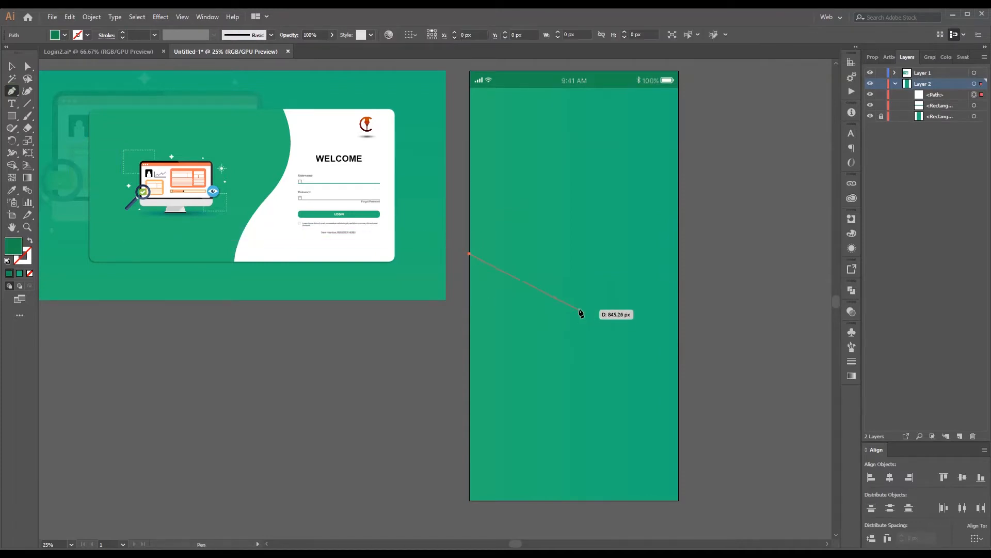
drag(646, 325, 652, 320)
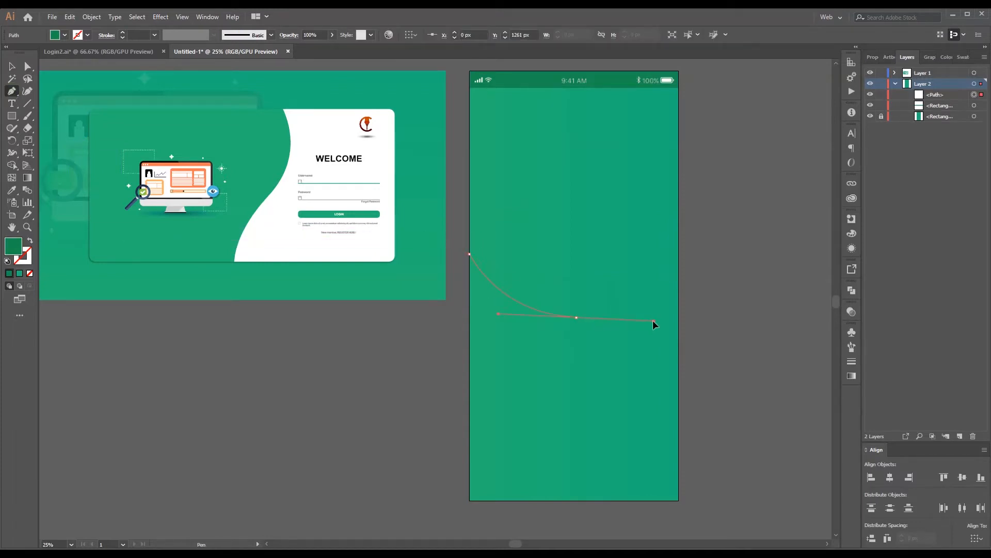
click(678, 361)
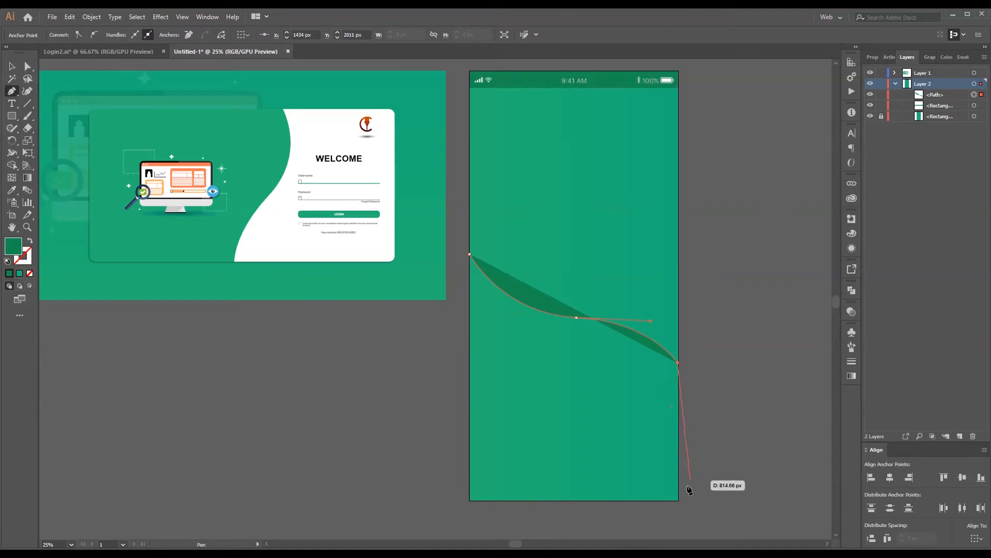
click(678, 500)
click(469, 500)
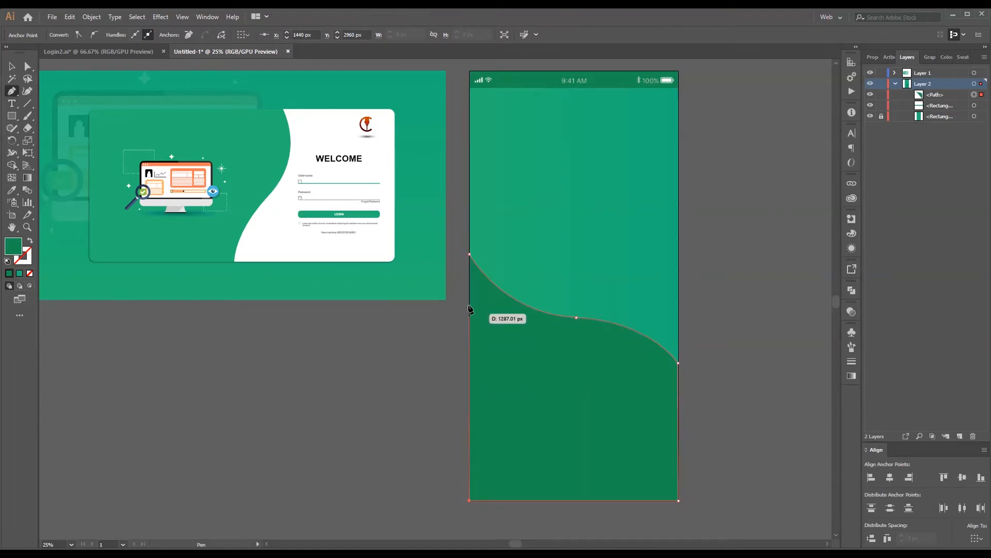
click(469, 254)
key(v)
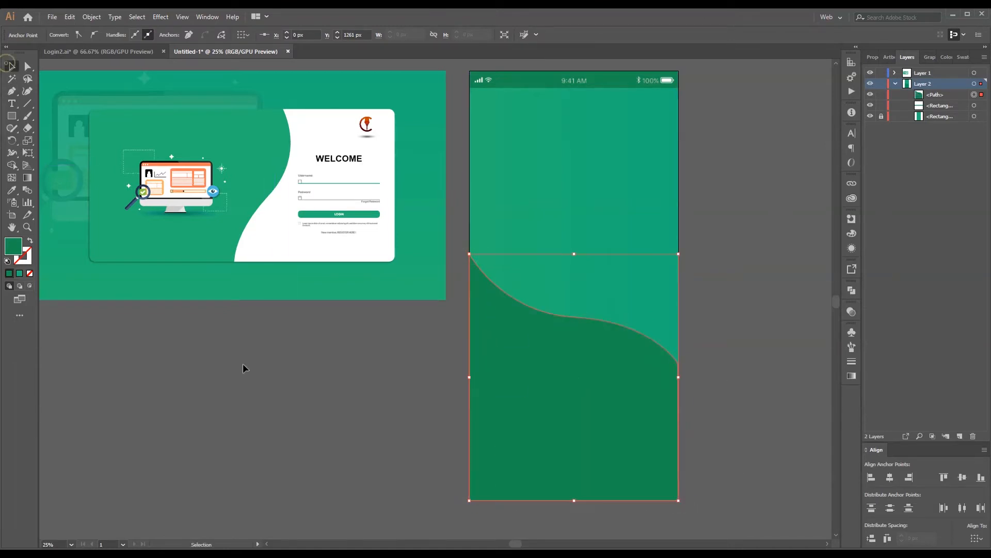
click(149, 364)
Step: Fill the wavy shape on the phone artboard with white
click(583, 454)
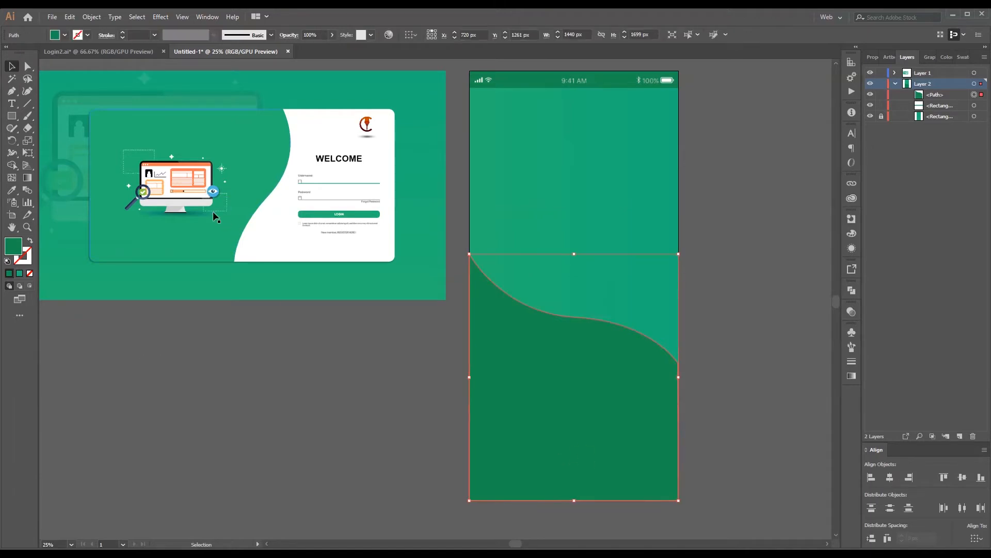
click(65, 34)
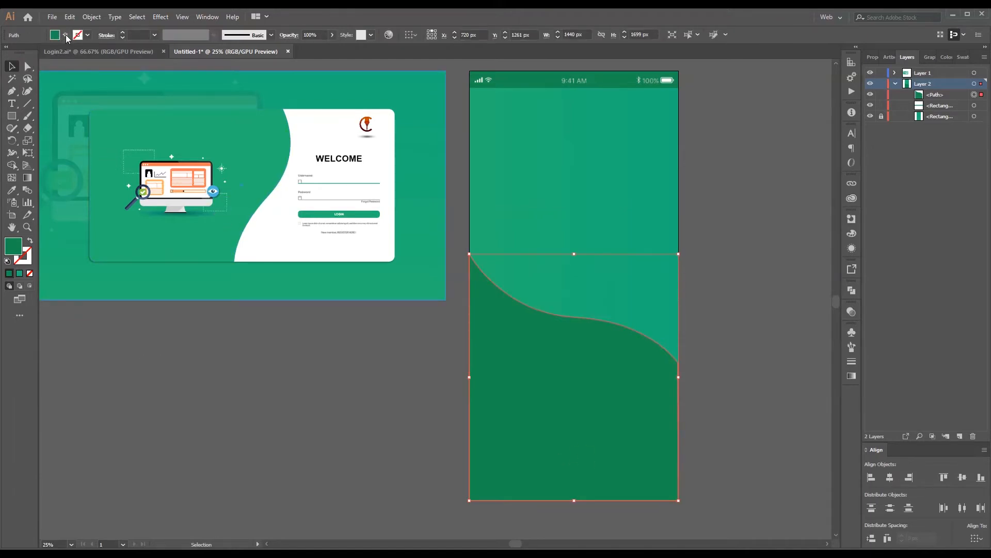
click(20, 52)
click(406, 381)
click(795, 411)
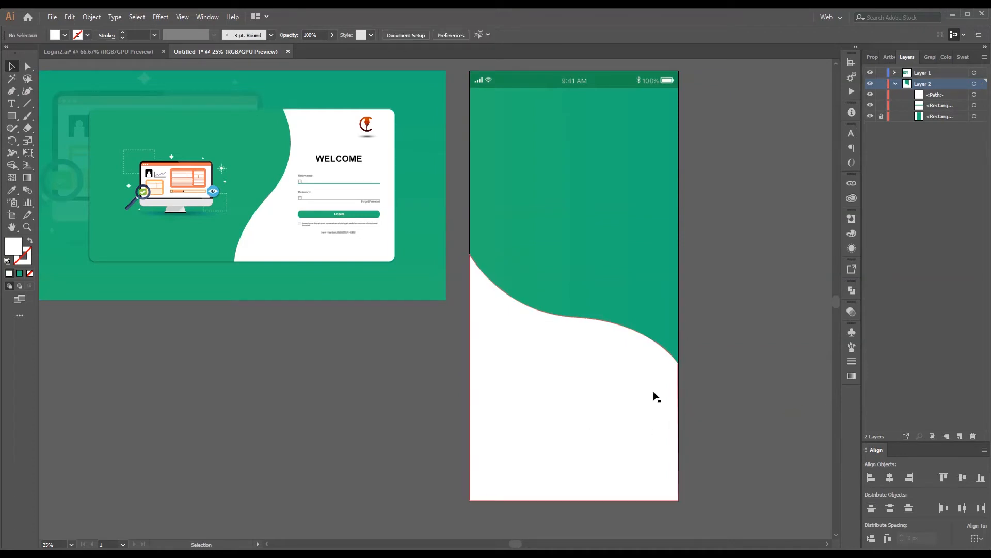
Step: Flatten the white shape's wave by raising its middle and right anchor points and lowering the left one to about Y 1353 px
click(616, 326)
key(a)
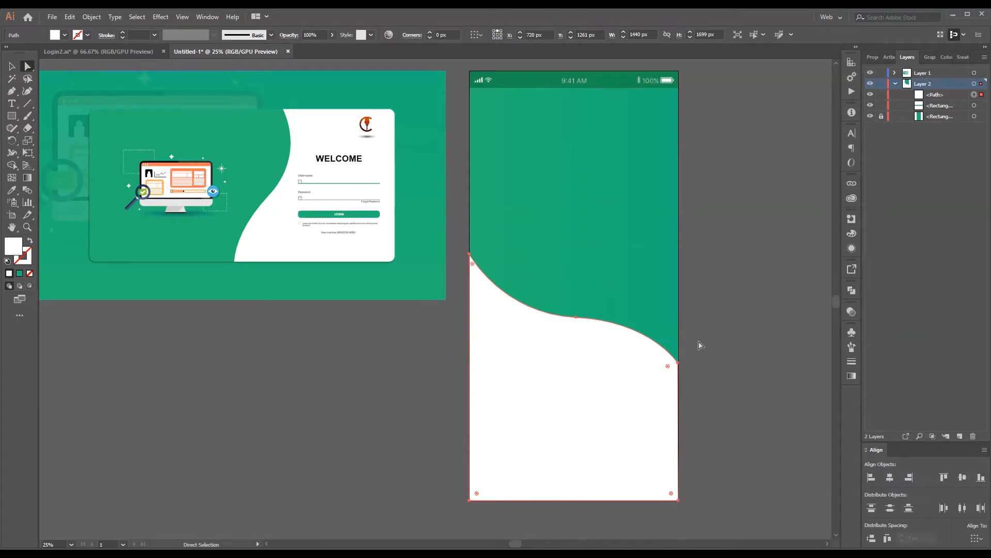
click(678, 363)
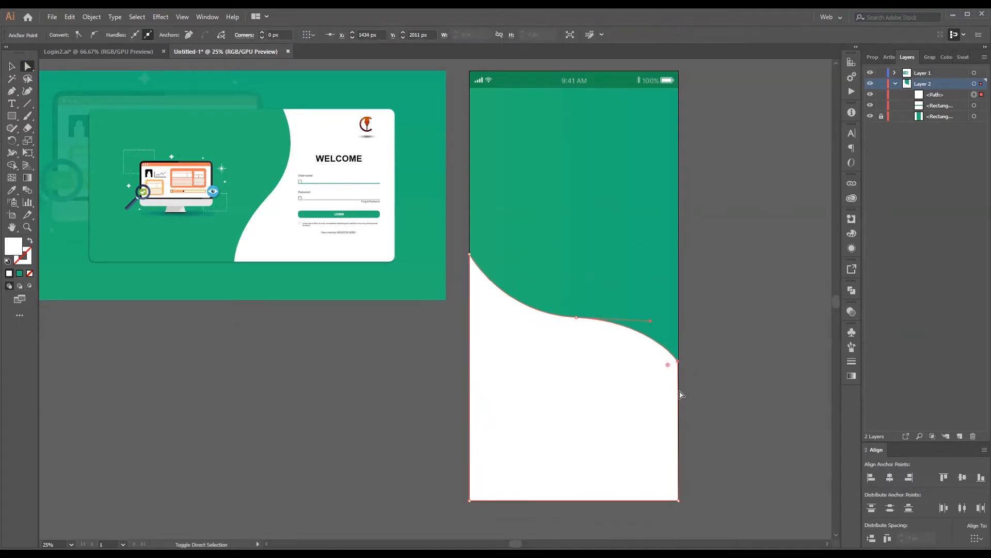
drag(576, 317, 574, 299)
drag(678, 347, 678, 334)
drag(470, 254, 470, 267)
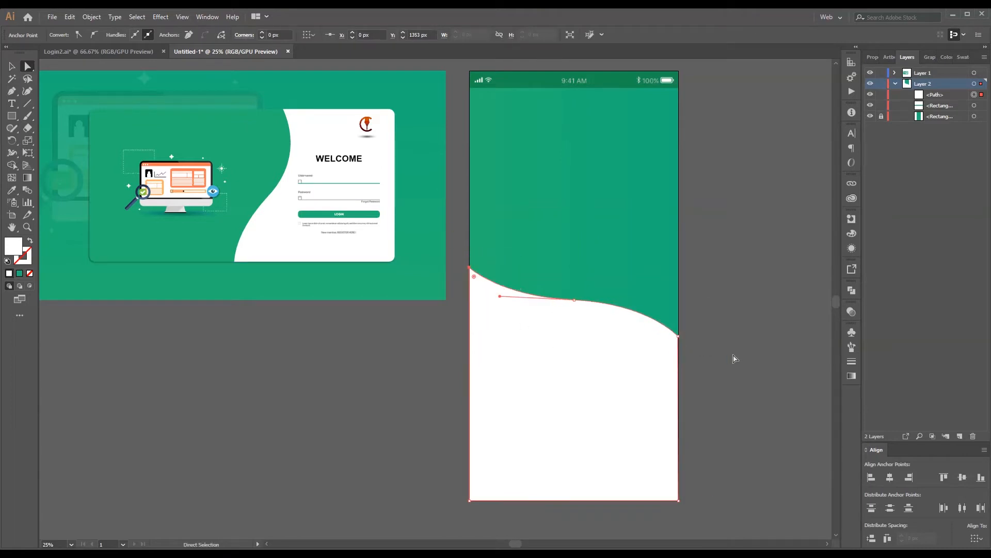
Step: Lower the wave's right anchor point slightly and level the middle anchor's handles horizontally
click(736, 387)
drag(678, 336, 678, 343)
click(657, 310)
click(575, 305)
drag(649, 303, 650, 300)
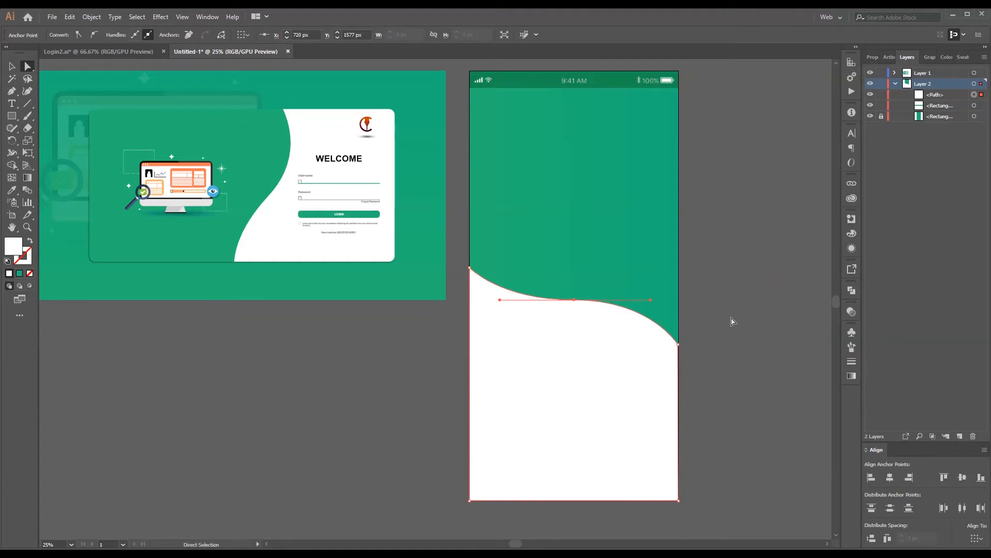
click(730, 320)
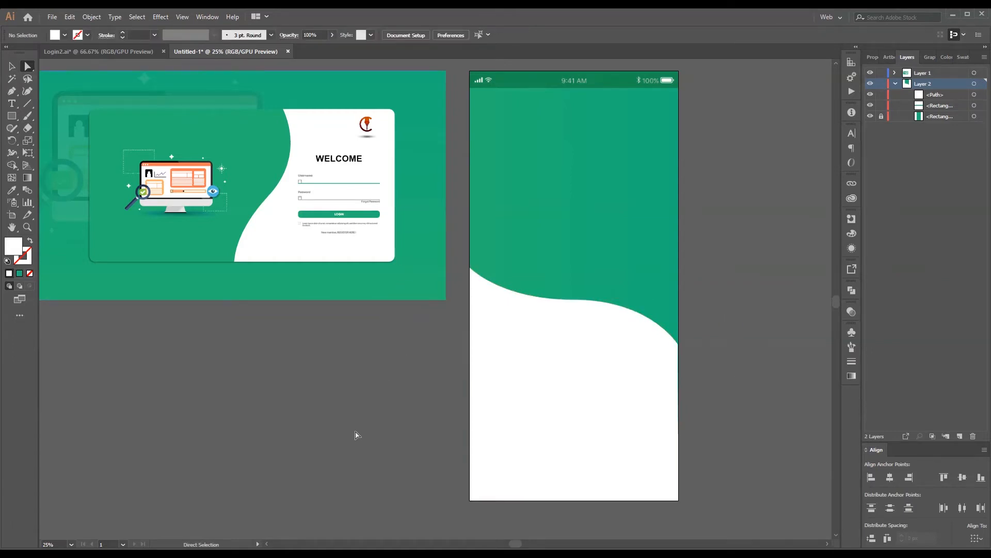
Step: Copy the WELCOME heading from the desktop login card to the phone artboard, centred just below the status bar
key(ctrl+plus)
drag(417, 380, 383, 345)
click(277, 78)
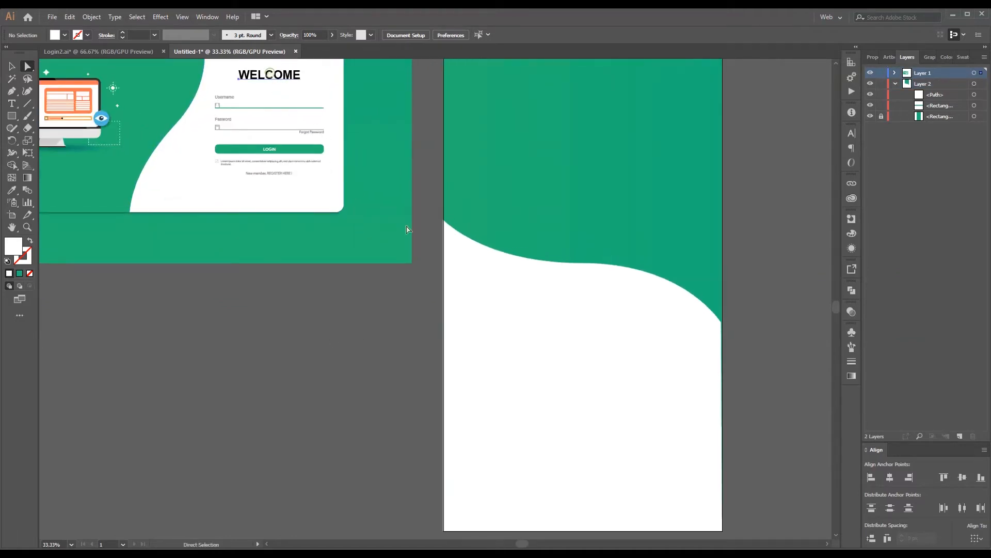
drag(261, 73, 570, 306)
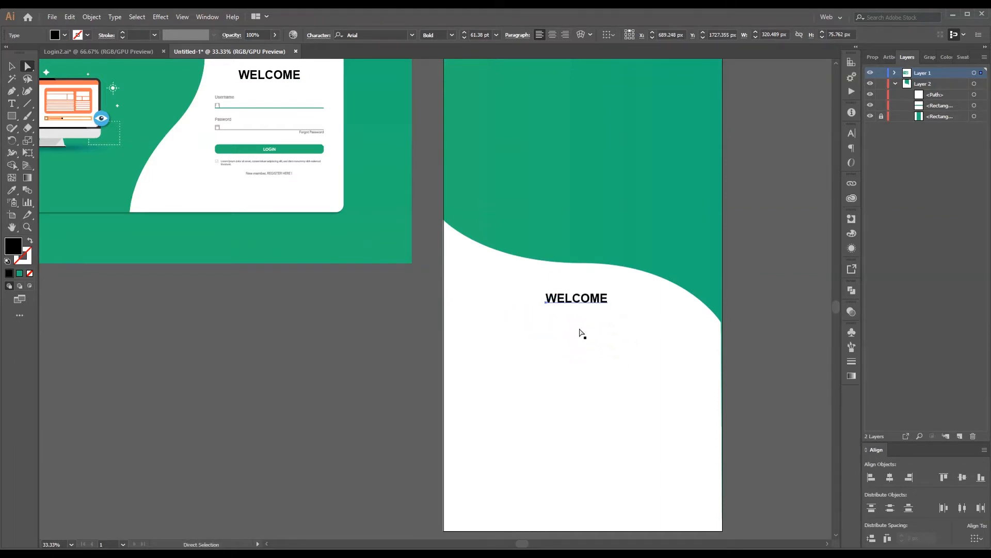
scroll(579, 331, up, 3)
scroll(582, 346, down, 1)
drag(577, 395, 574, 112)
scroll(592, 178, up, 1)
drag(579, 175, 585, 175)
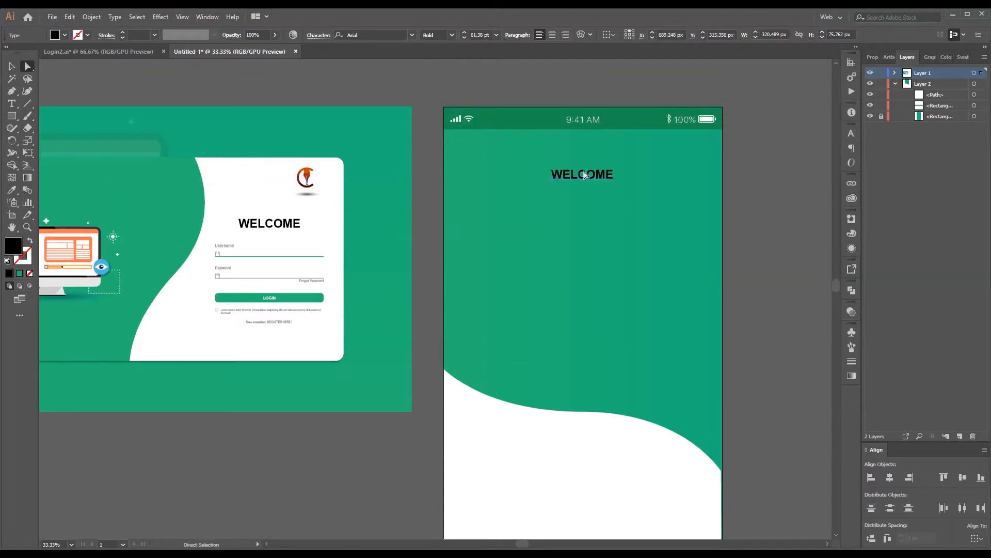
Step: Enlarge the phone artboard's WELCOME heading to about 74.59 pt and fill it white, nudging it slightly upward
click(12, 66)
mouse_move(615, 183)
mouse_down()
mouse_move(635, 187)
mouse_move(621, 185)
mouse_up()
click(66, 35)
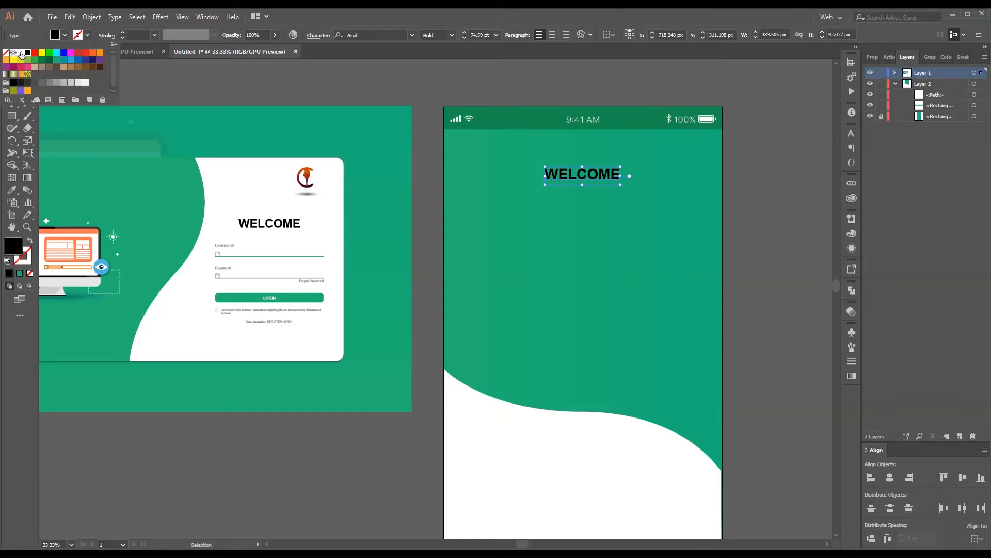
click(22, 56)
scroll(696, 198, down, 1)
scroll(618, 181, up, 1)
drag(592, 178, 593, 174)
click(750, 194)
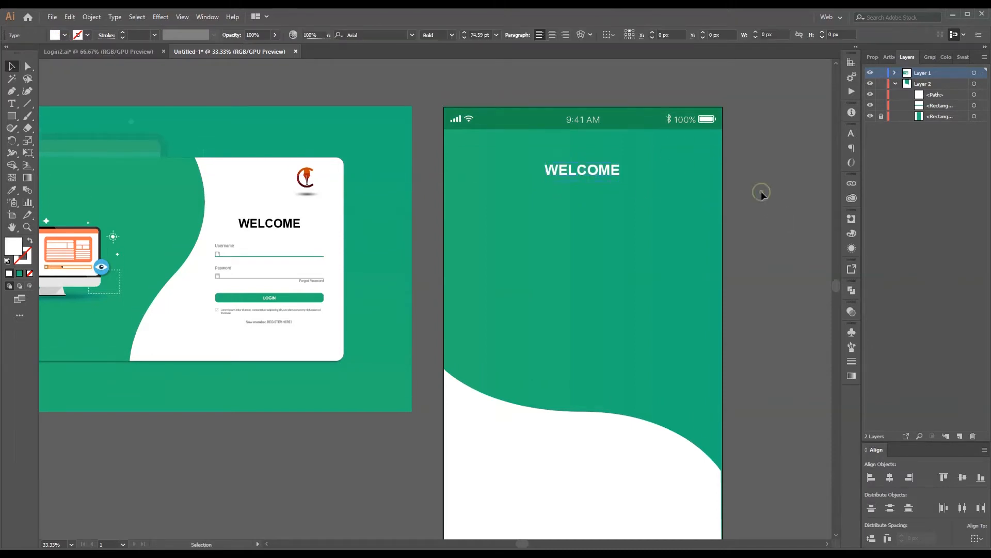
scroll(739, 186, down, 2)
scroll(248, 432, down, 1)
drag(248, 431, 338, 374)
drag(278, 107, 296, 152)
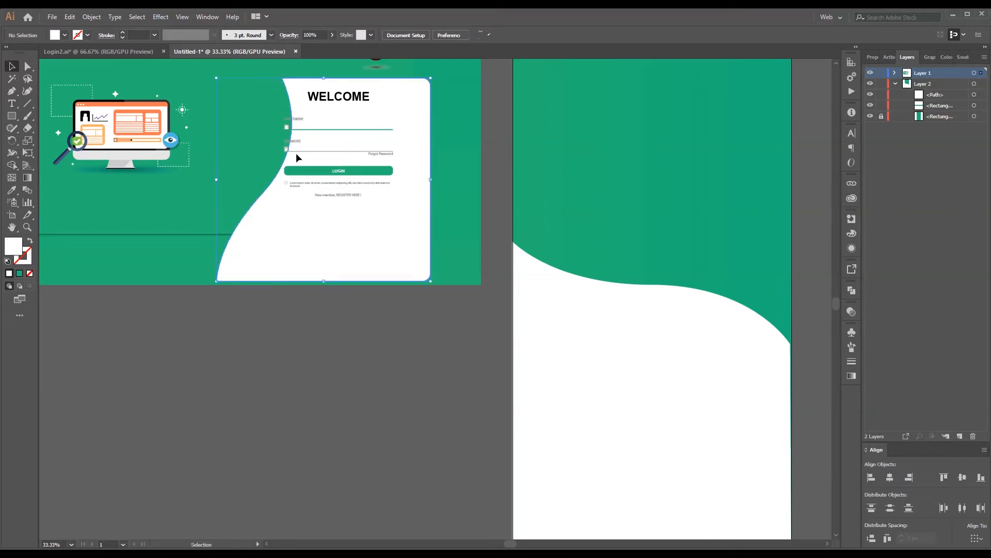
key(ctrl+z)
Step: Copy all login form elements below the WELCOME heading, from the Username label to the register line, onto the phone artboard's white area
click(293, 120)
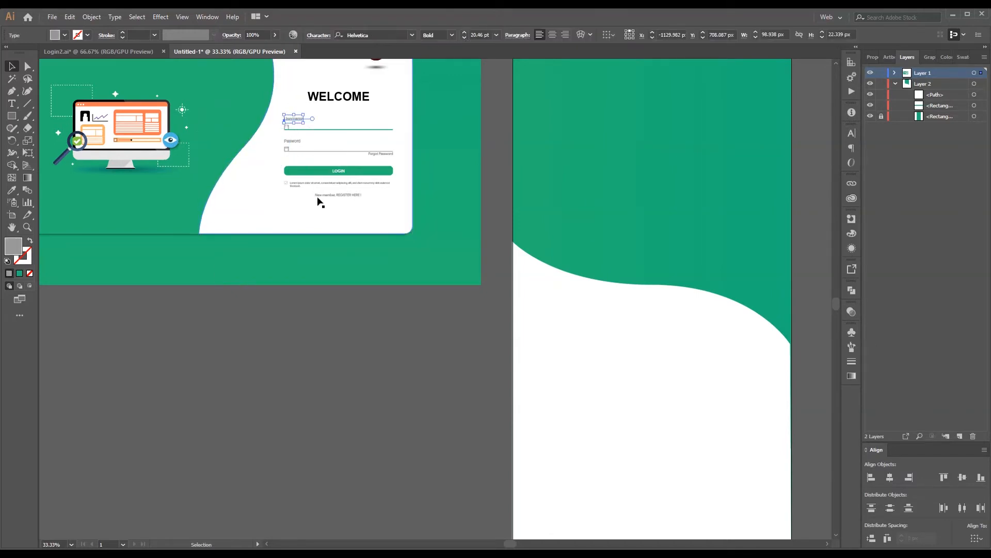
key(ctrl+equal)
key(ctrl+equal)
scroll(381, 310, down, 3)
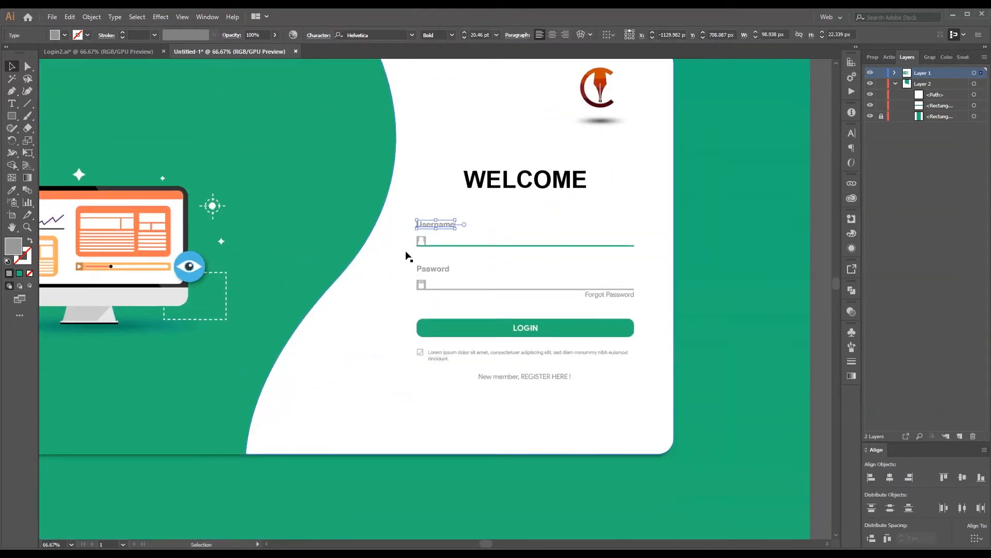
shift+click(422, 241)
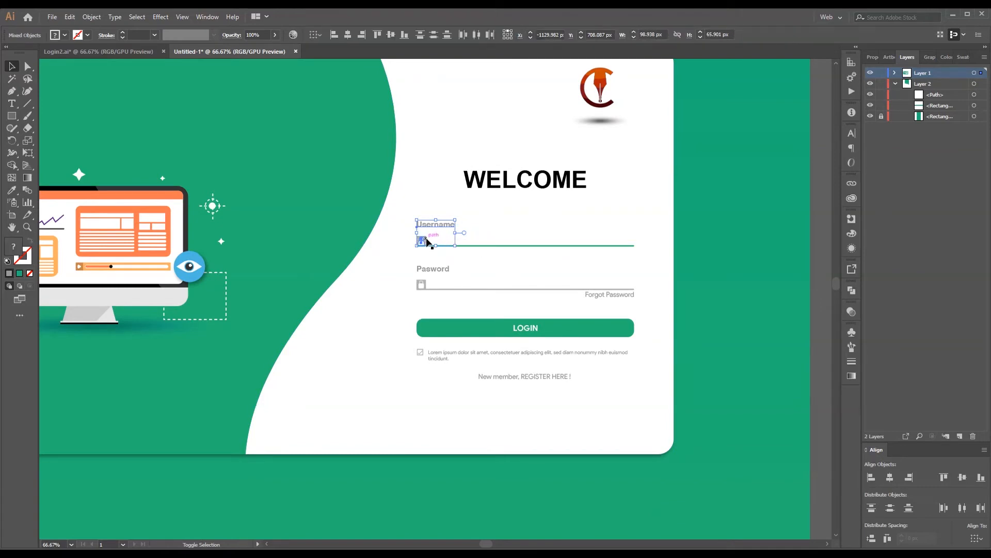
shift+click(461, 245)
shift+click(444, 269)
shift+click(423, 286)
shift+click(437, 289)
shift+click(598, 299)
shift+click(537, 329)
shift+click(424, 351)
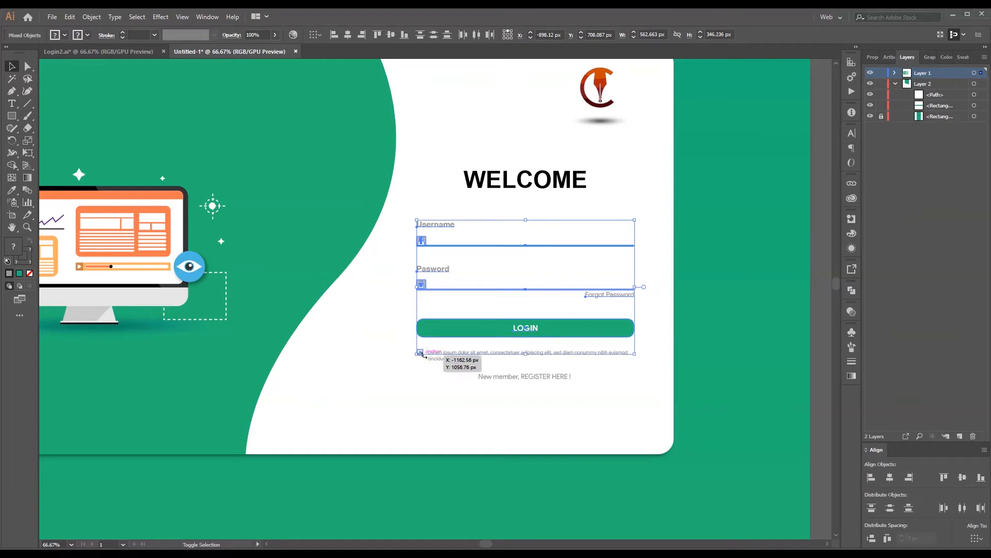
shift+click(503, 377)
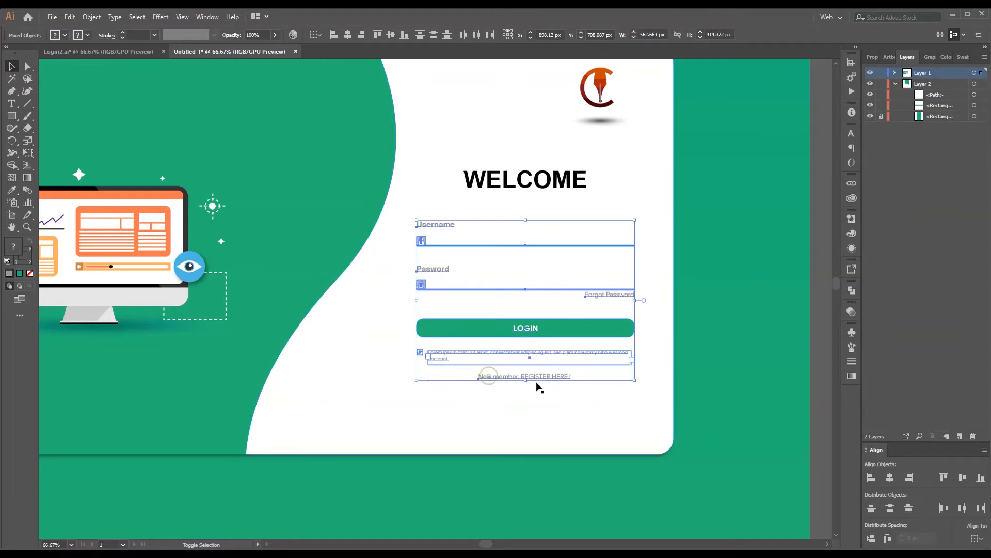
scroll(496, 330, down, 1)
key(ctrl+minus)
drag(634, 291, 390, 180)
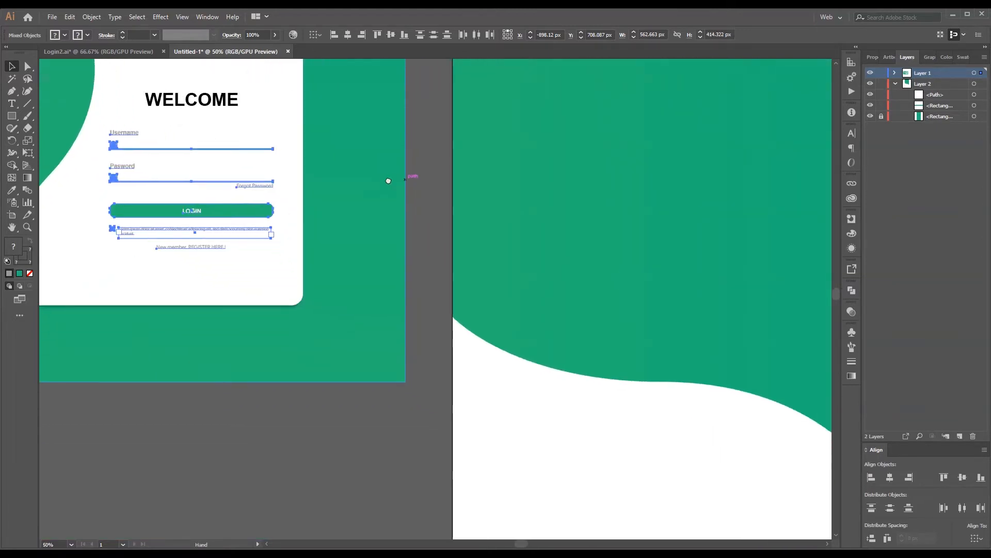
key(ctrl+minus)
drag(593, 316, 432, 197)
scroll(431, 197, down, 2)
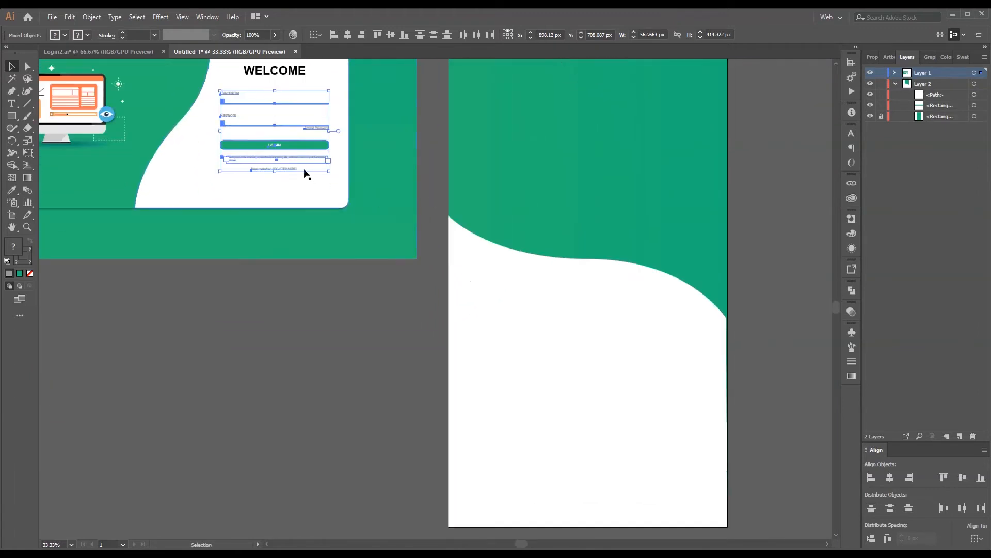
drag(299, 143, 639, 435)
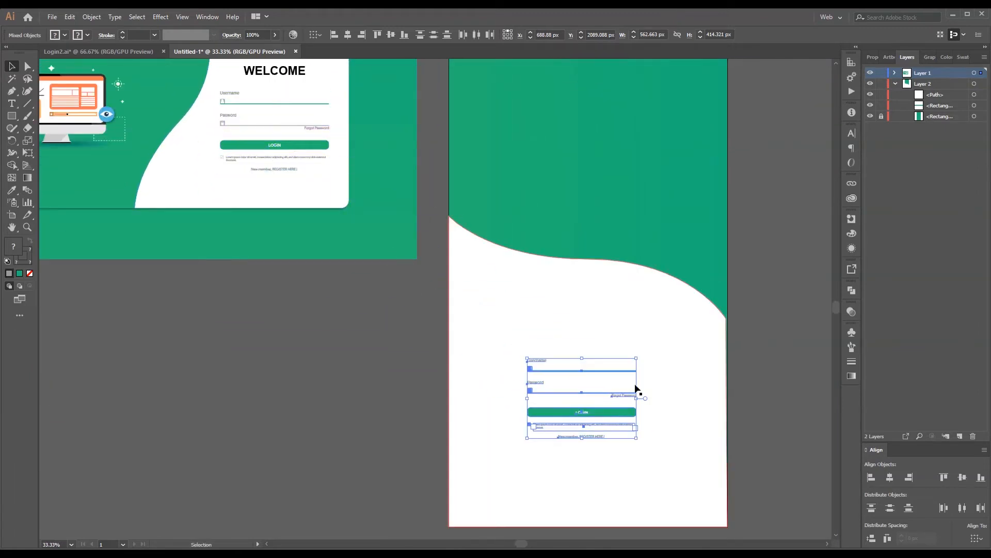
Step: Scale up the copied login form proportionally from its centre until it spans most of the phone artboard's width
drag(638, 357, 678, 310)
click(741, 340)
scroll(737, 349, down, 1)
Step: Shift the white wave shape's upper-right anchor point out to the phone artboard's right edge, and lock the shape
click(695, 322)
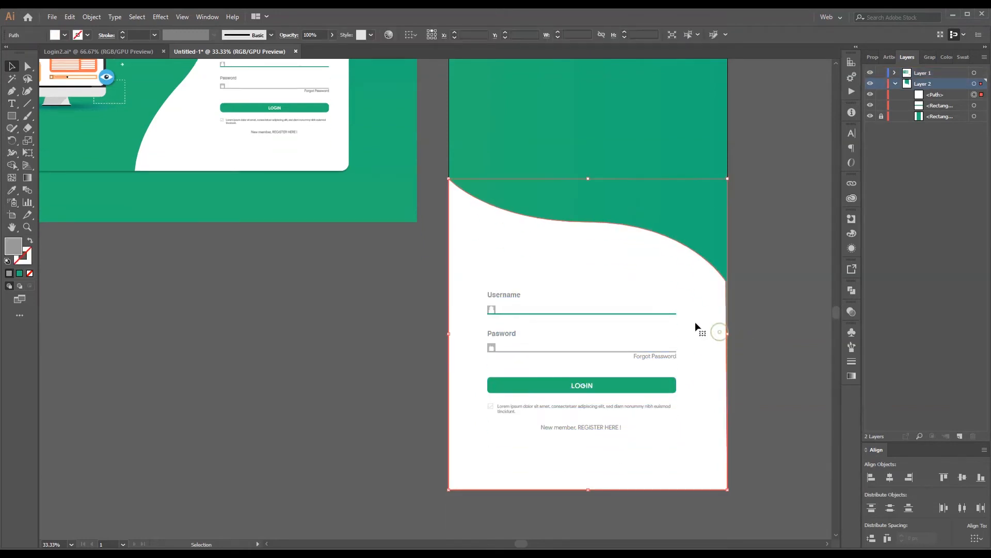
click(28, 66)
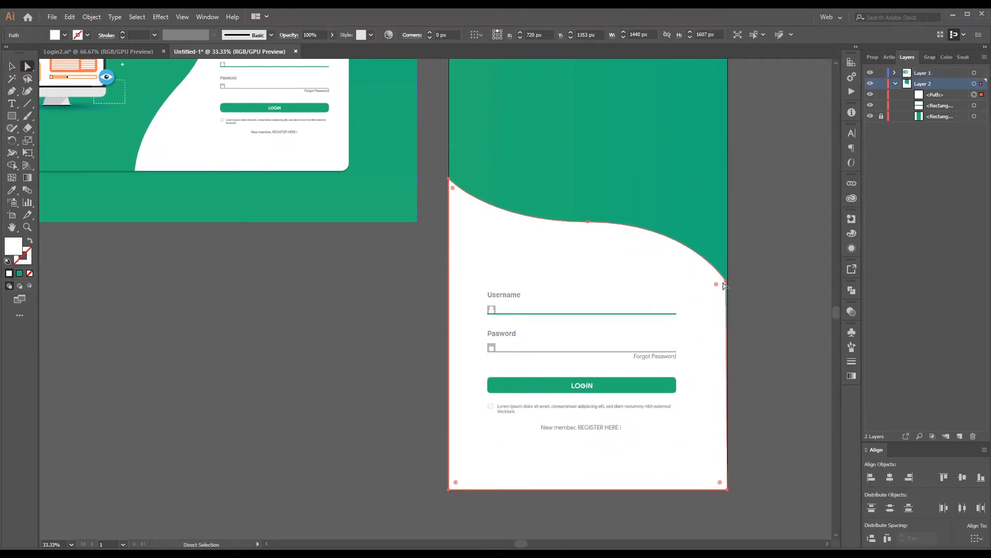
click(725, 282)
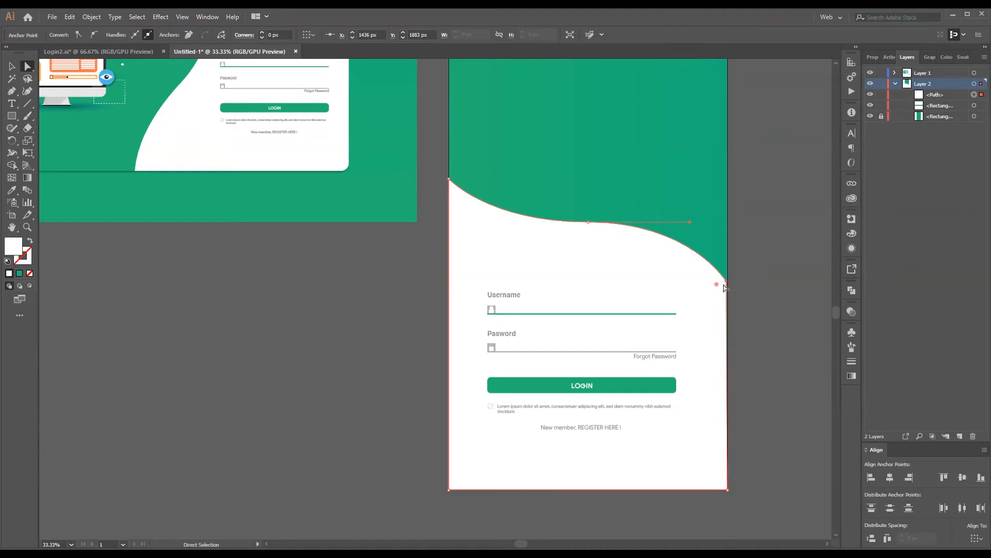
key(Right)
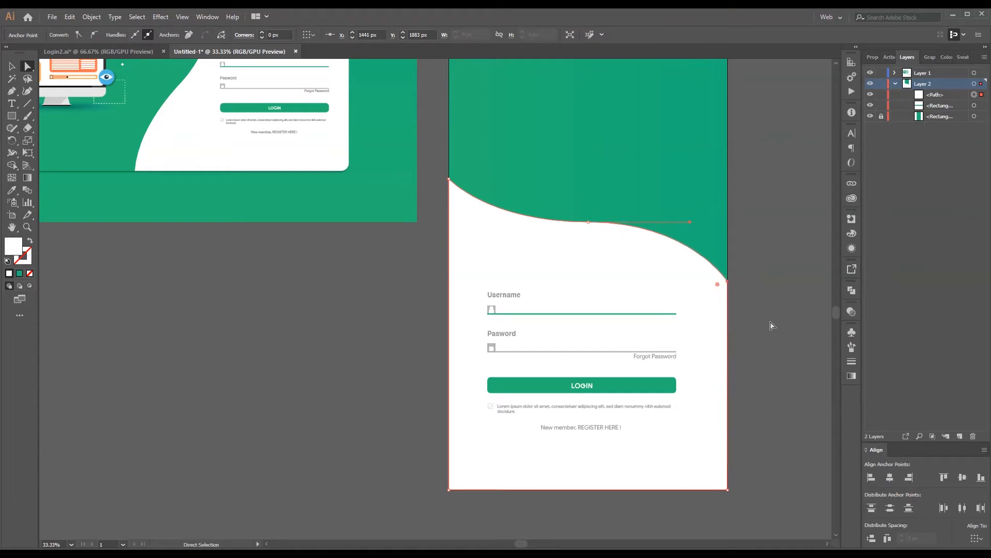
click(757, 322)
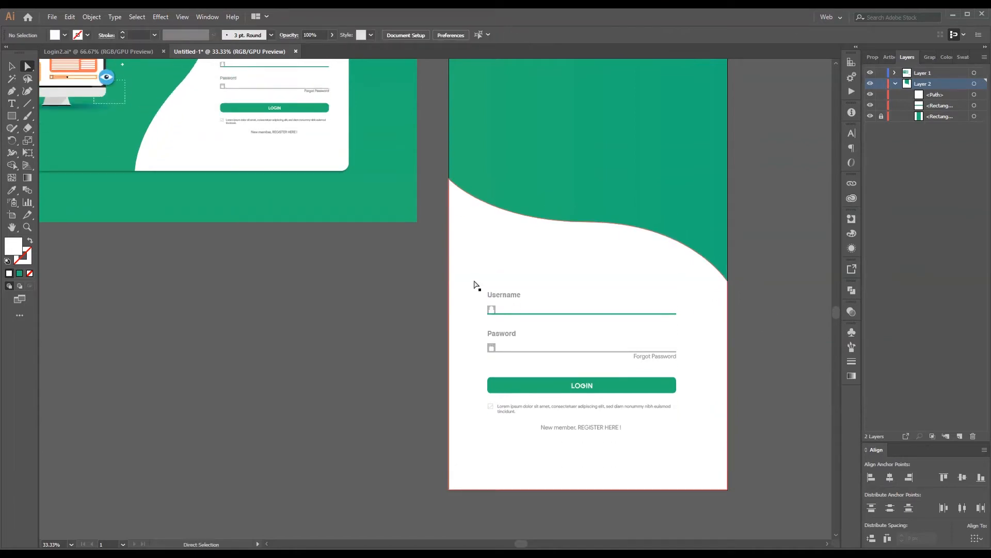
click(527, 307)
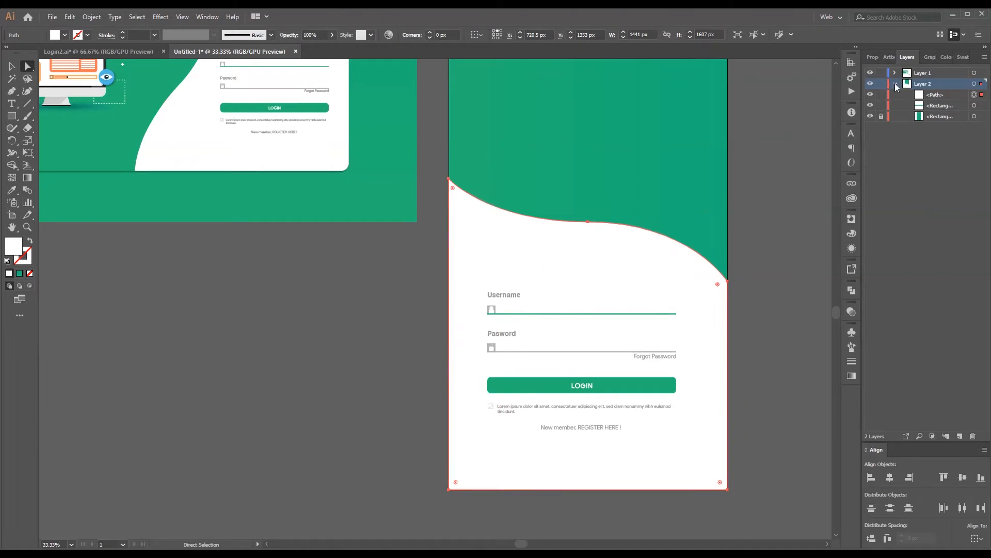
click(881, 95)
Step: Move the Username label, its icon and underline together straight up, closer to the wave on the phone artboard
drag(471, 274, 702, 329)
key(shift+Up)
key(shift+Up)
key(shift+Up)
key(shift+Up)
key(shift+Up)
key(shift+Up)
key(shift+Up)
key(shift+Up)
key(shift+Up)
key(shift+Up)
click(526, 326)
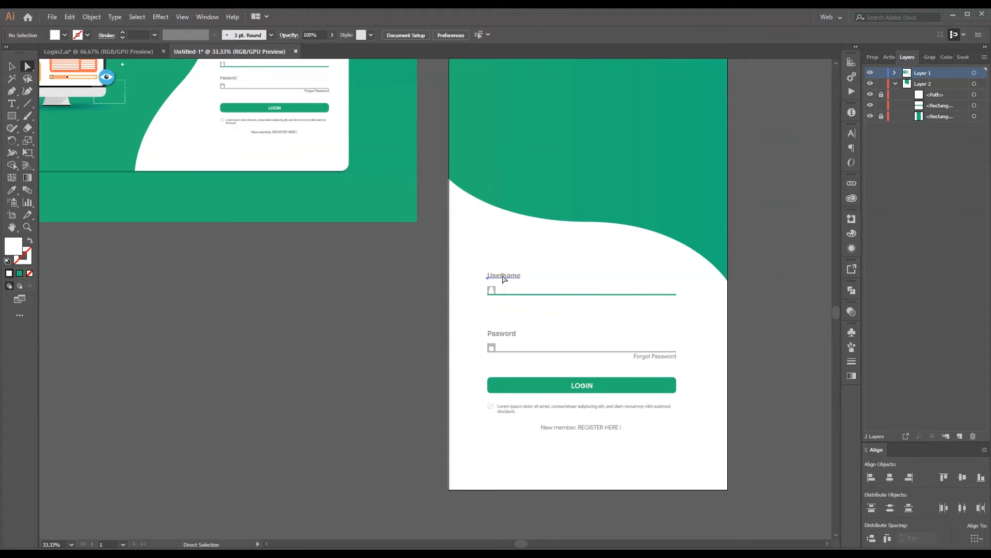
Step: Enlarge the Username label slightly on the phone artboard, keeping it aligned with the left end of its underline
click(502, 275)
click(12, 67)
drag(520, 272, 534, 271)
click(752, 352)
Step: Move the Pasword label, lock icon, underline and Forgot Password text together straight up, closer to the Username field
drag(481, 324, 688, 360)
key(shift+Up)
key(shift+Up)
key(shift+Up)
key(shift+Up)
key(shift+Up)
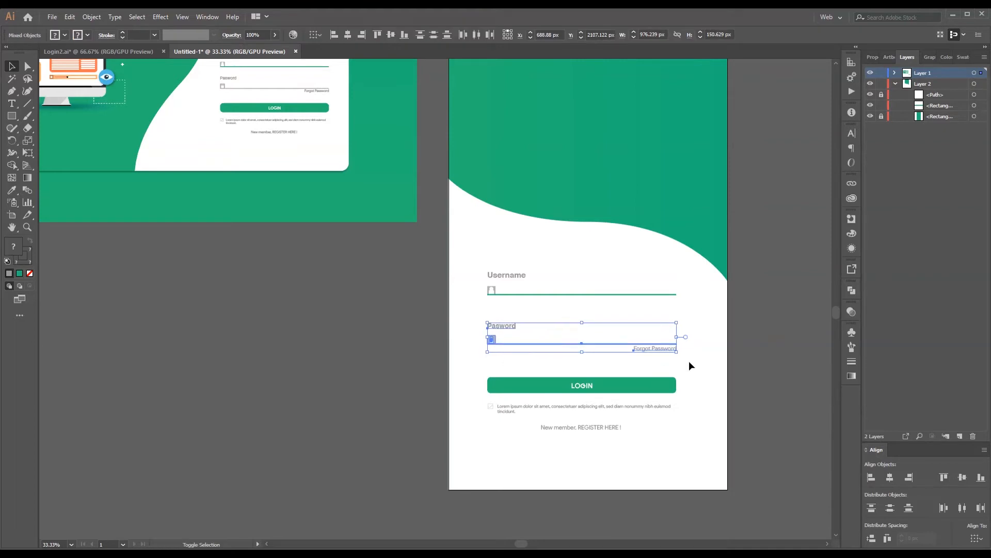
key(shift+Up)
key(shift+Up)
key(shift+Up)
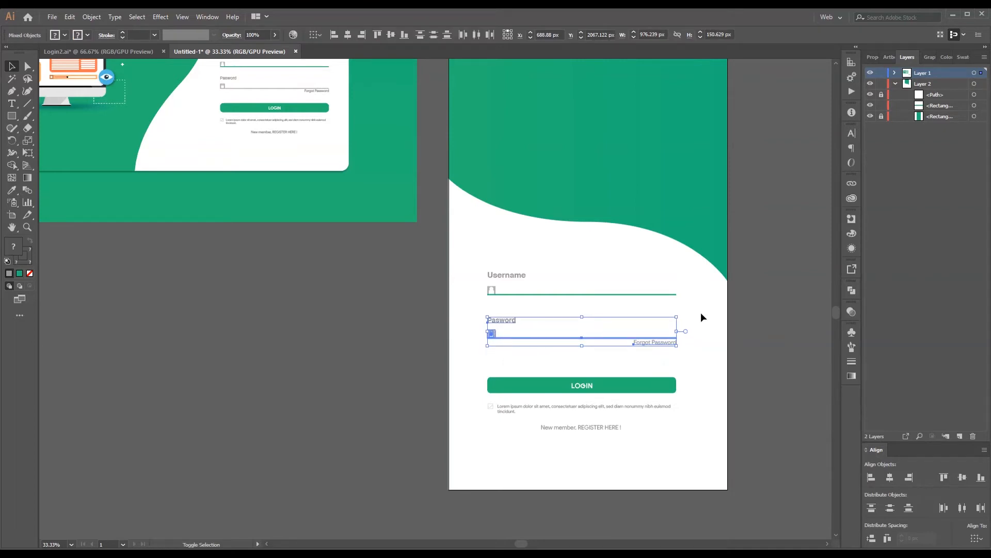
click(749, 310)
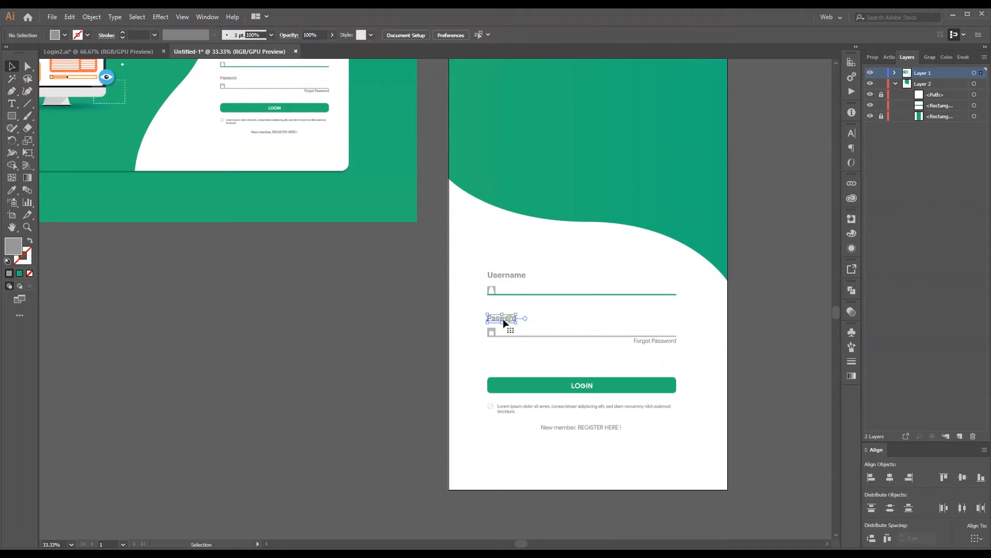
Step: Match the Pasword label's text style to the Username label with the Eyedropper, and enlarge the Forgot Password text slightly
click(14, 191)
click(504, 274)
key(v)
drag(677, 337, 629, 347)
click(781, 411)
Step: Move the LOGIN button and its text up, closer to the Forgot Password line
drag(613, 392, 613, 390)
key(shift+Up)
key(shift+Up)
key(shift+Up)
key(shift+Up)
key(shift+Up)
key(shift+Up)
key(shift+Up)
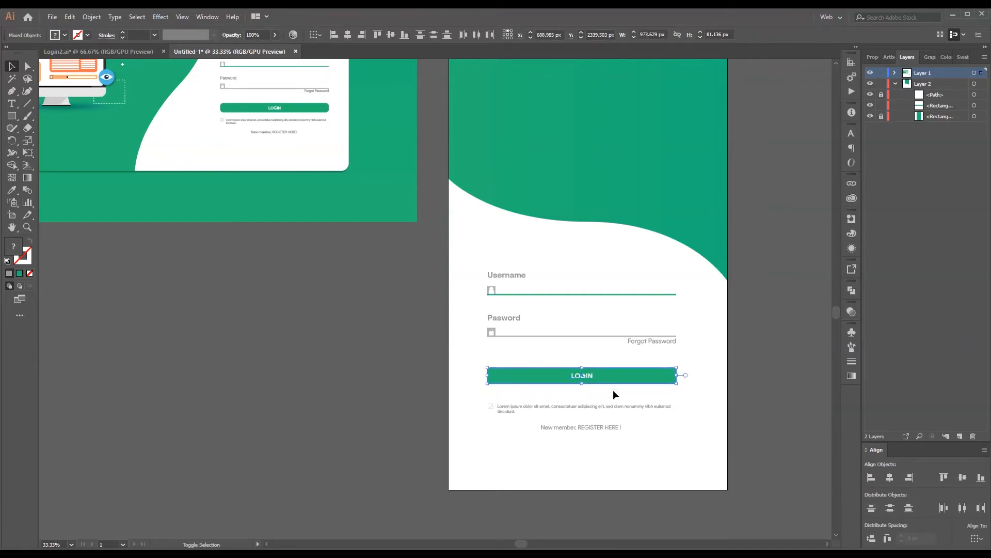
click(614, 373)
click(203, 369)
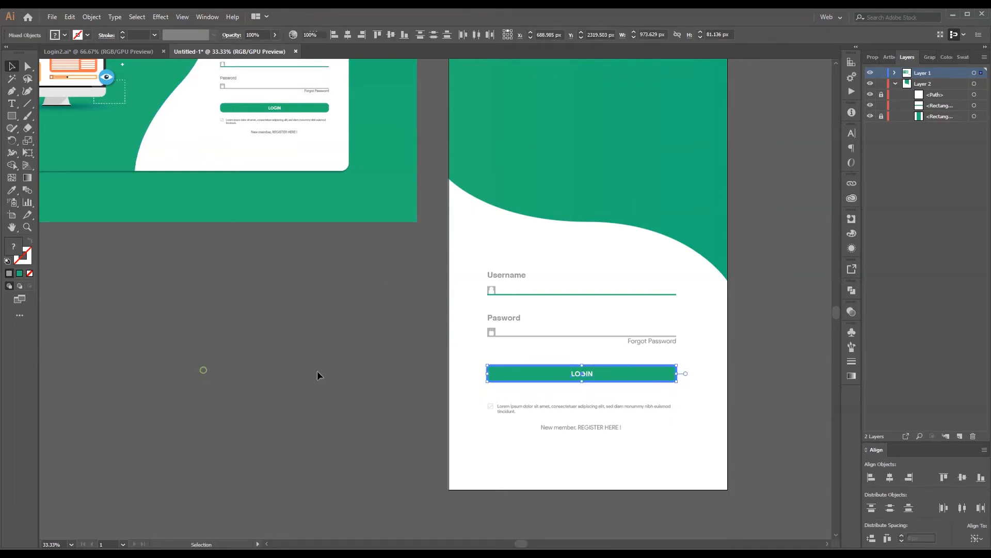
Step: Round the LOGIN button's corners to the maximum so that its ends are semicircular
click(624, 377)
click(28, 66)
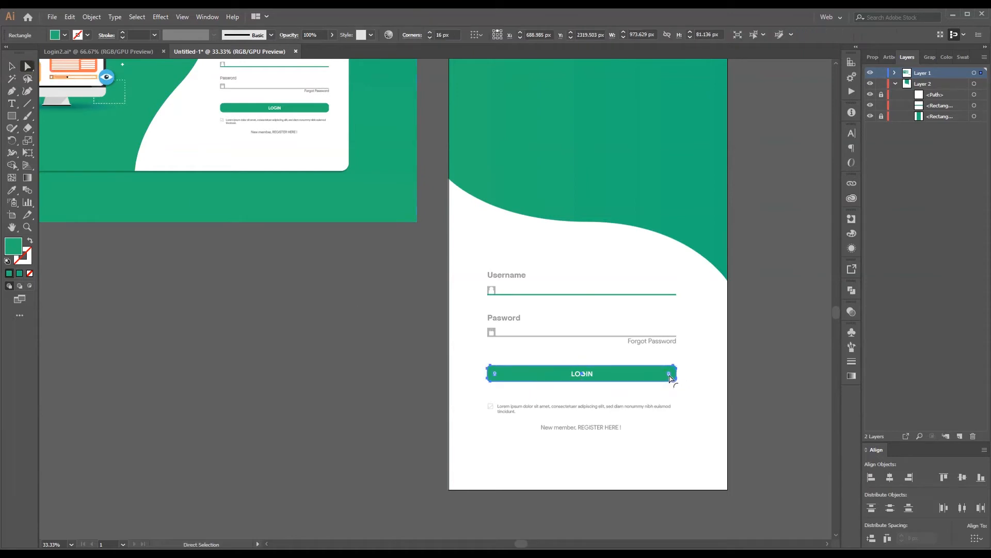
drag(669, 373, 658, 363)
click(752, 382)
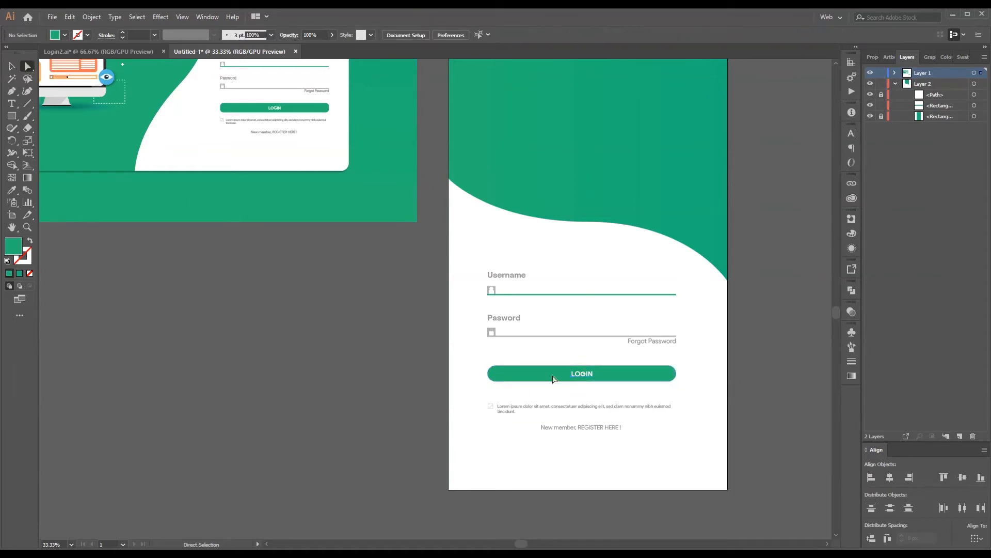
Step: Enlarge the LOGIN text slightly from its centre inside the green button
click(582, 377)
click(13, 67)
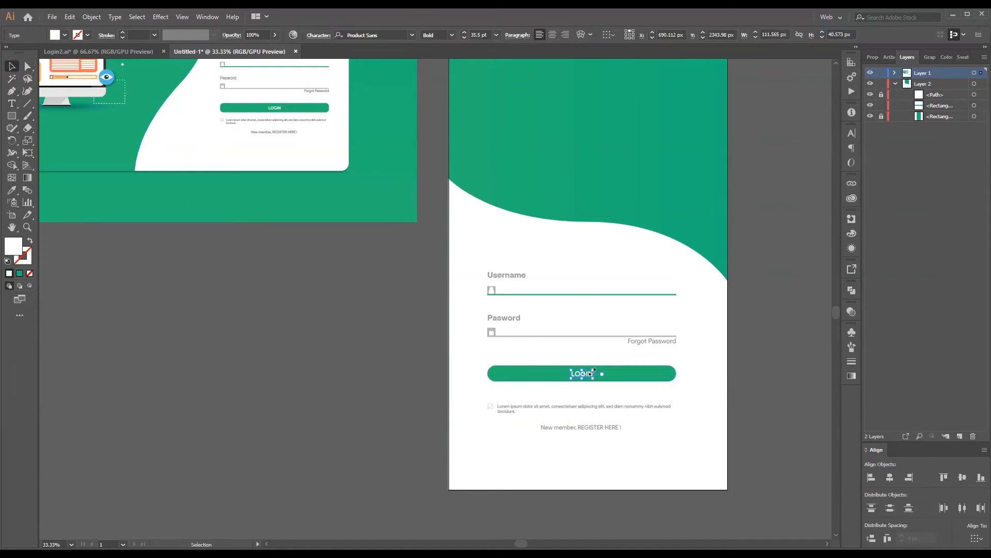
drag(593, 370, 596, 368)
click(753, 360)
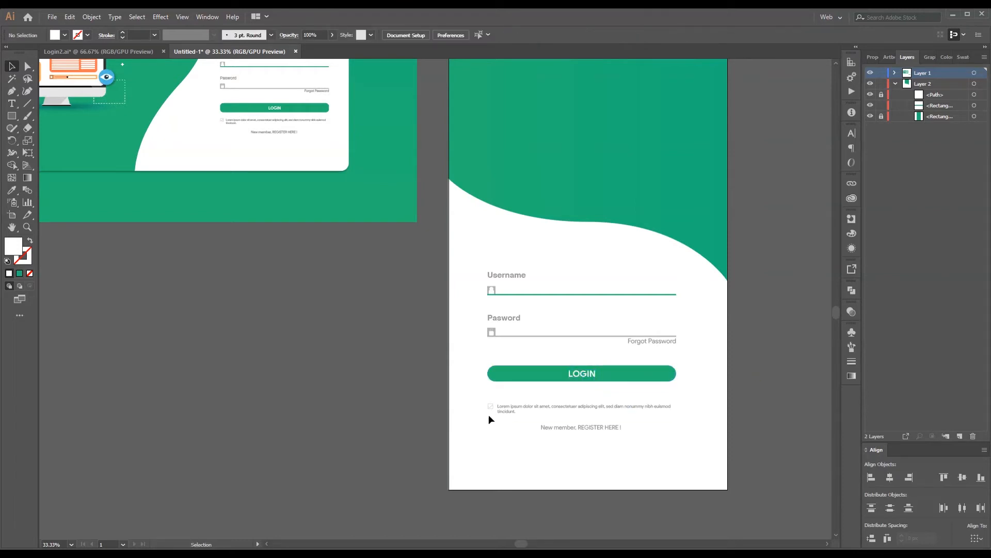
Step: Enlarge the checkbox with its tick slightly and move it up, closer to the LOGIN button
key(ctrl+plus)
drag(582, 425, 426, 208)
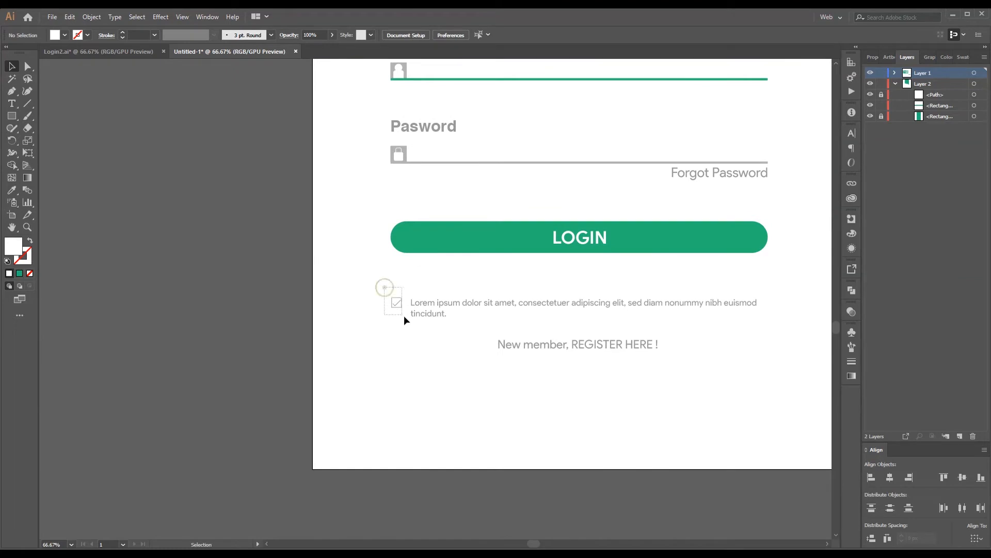
click(404, 298)
drag(404, 297, 406, 293)
key(shift+Up)
key(shift+Up)
key(shift+Up)
Step: Move the Lorem ipsum paragraph up level with the checkbox and widen its text frame to about 932 px
click(424, 304)
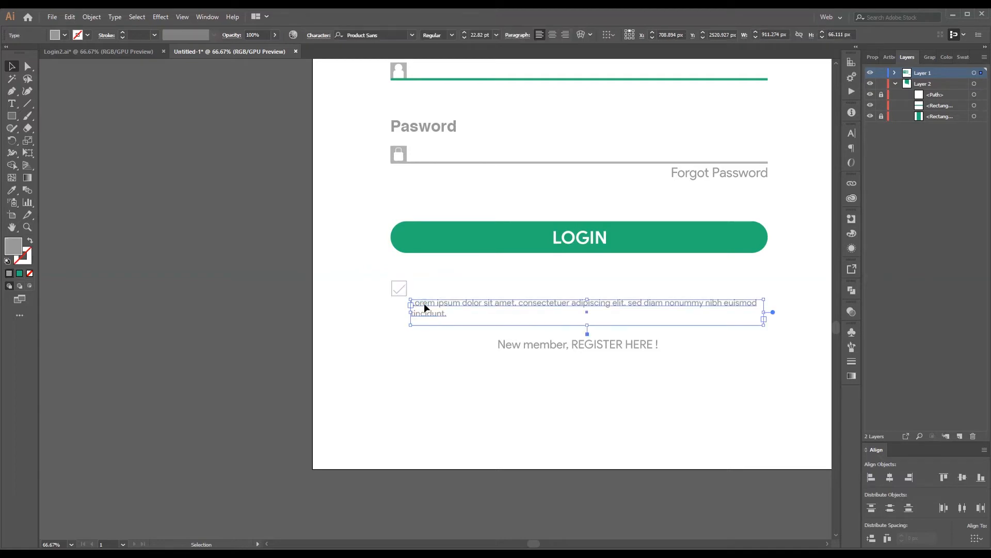
key(shift+Up)
key(shift+Up)
key(shift+Up)
key(shift+Up)
key(shift+Up)
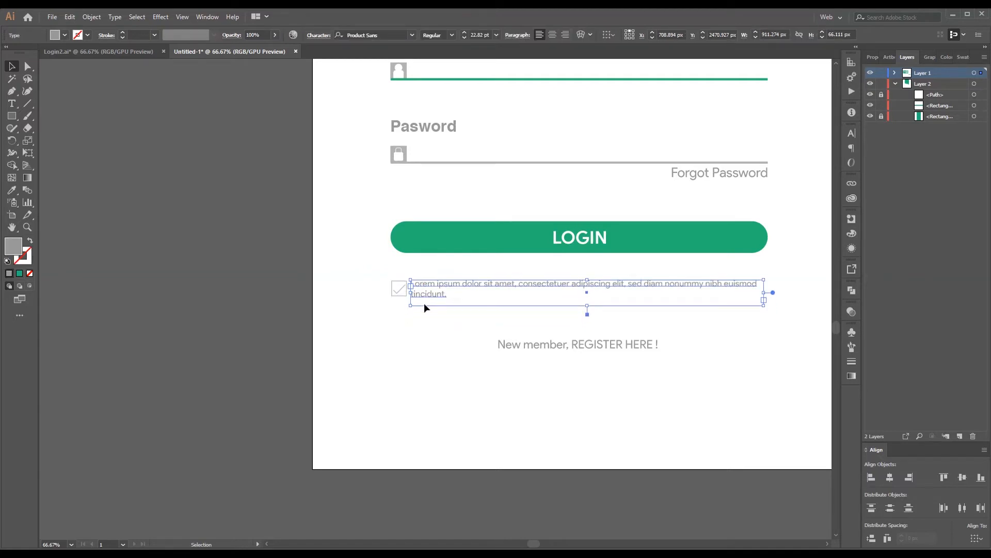
drag(765, 294, 773, 292)
click(769, 355)
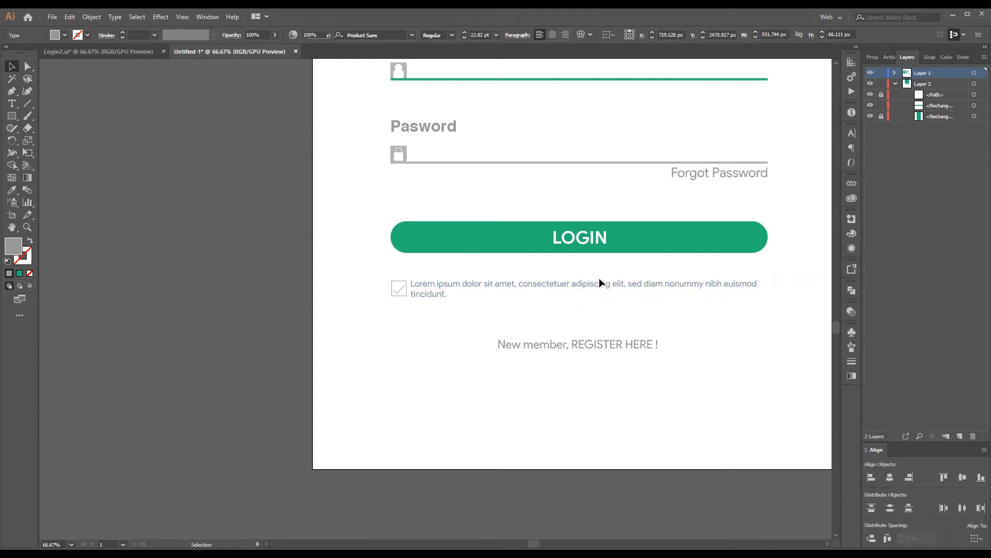
Step: Nudge the Lorem ipsum paragraph right to leave a small gap after the checkbox
key(Right)
key(Right)
key(Right)
key(Right)
key(Right)
key(Right)
key(Right)
key(Right)
key(Right)
key(Right)
key(Right)
key(Right)
key(Right)
key(Right)
key(Right)
key(Right)
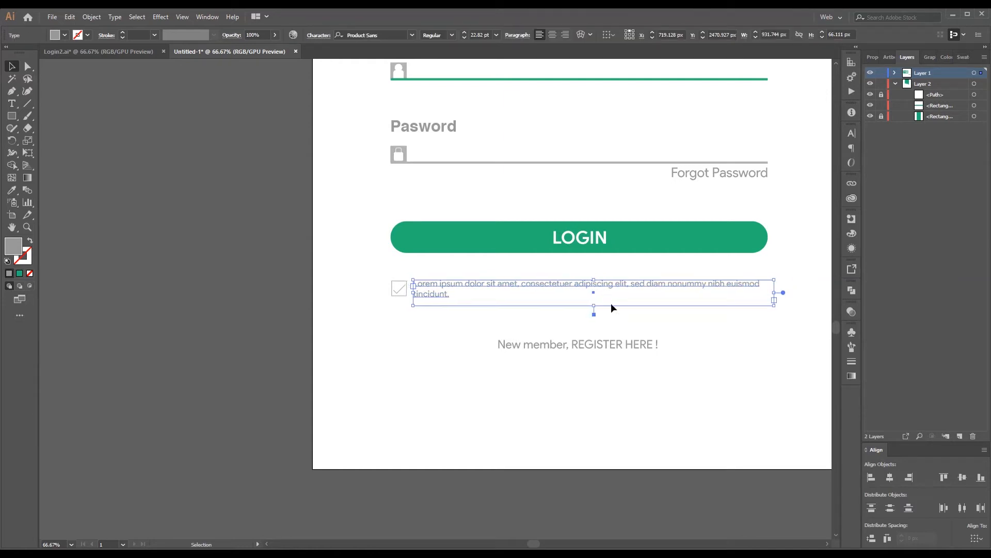
Step: Enlarge the "New member, REGISTER HERE !" line slightly below the checkbox paragraph
click(569, 350)
drag(577, 345, 571, 343)
drag(655, 352, 665, 355)
click(662, 382)
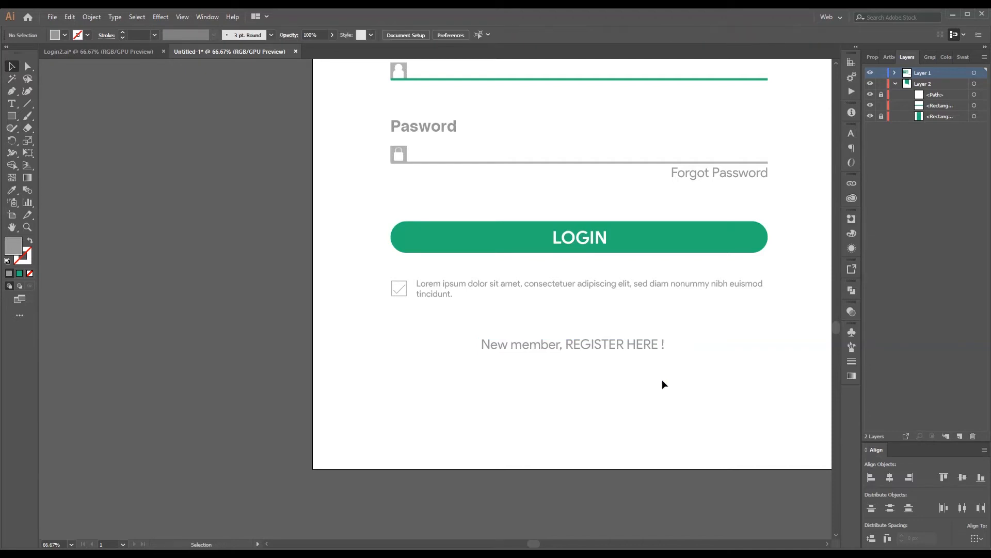
Step: Thicken the strokes of the checkbox and its tick to 3 pt
scroll(594, 352, up, 2)
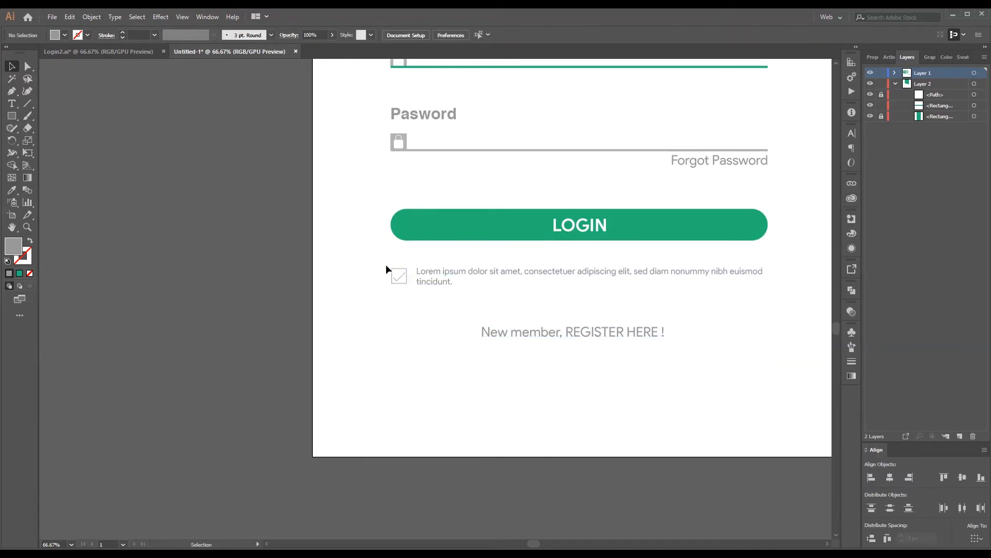
drag(401, 290, 401, 290)
click(154, 35)
click(167, 91)
click(247, 353)
drag(474, 379, 364, 393)
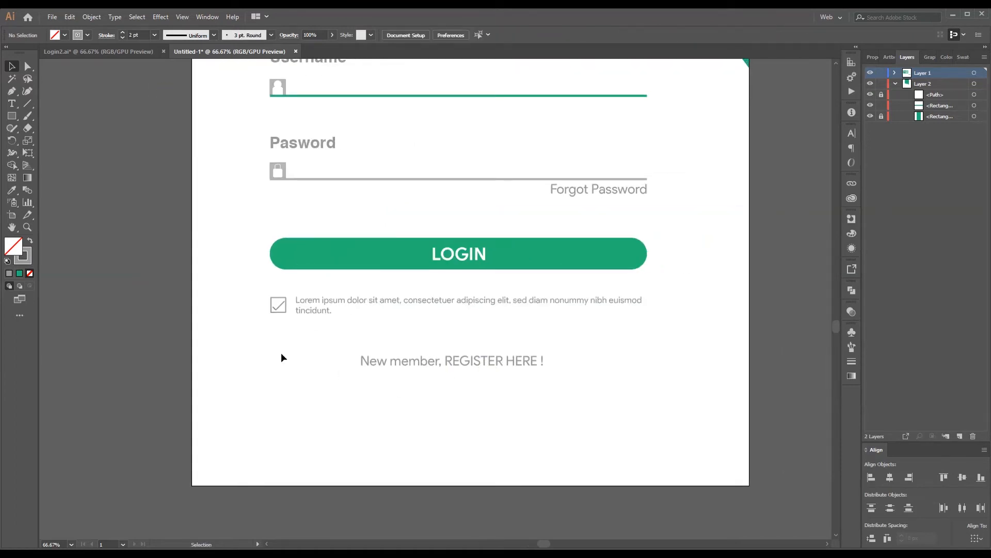
drag(261, 282, 281, 319)
click(154, 35)
click(165, 102)
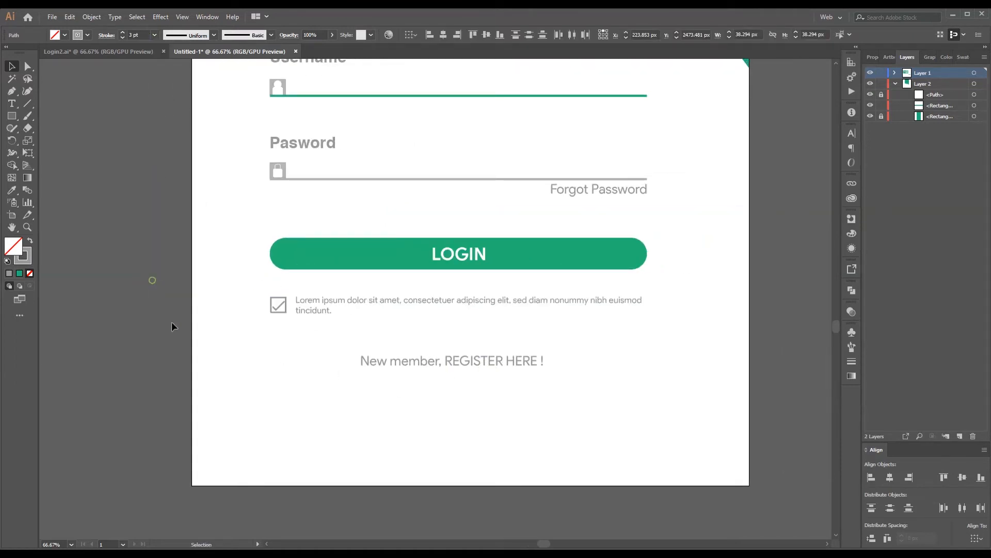
click(157, 293)
scroll(343, 386, up, 1)
scroll(344, 387, up, 1)
key(ctrl+minus)
key(ctrl+minus)
drag(477, 160, 521, 264)
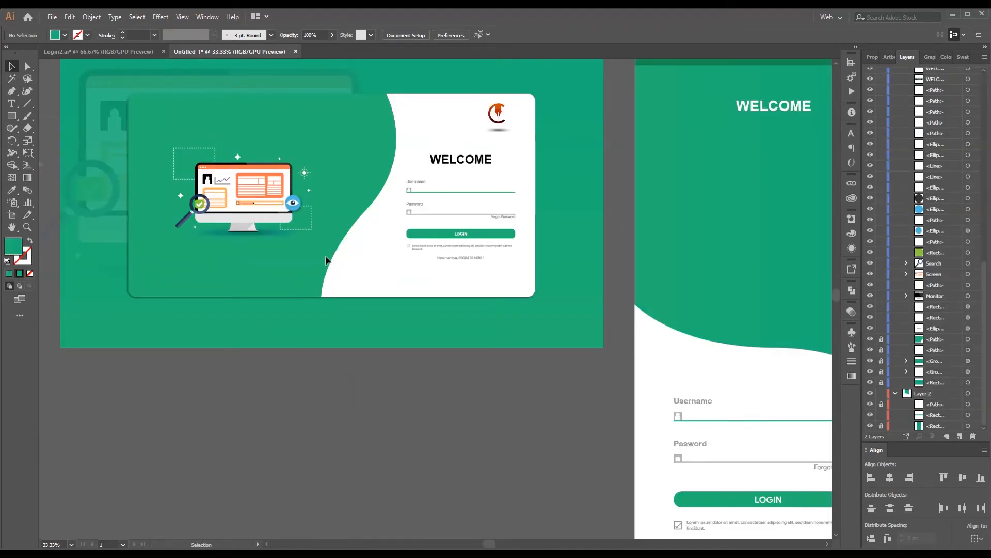
drag(325, 256, 318, 246)
scroll(482, 424, up, 1)
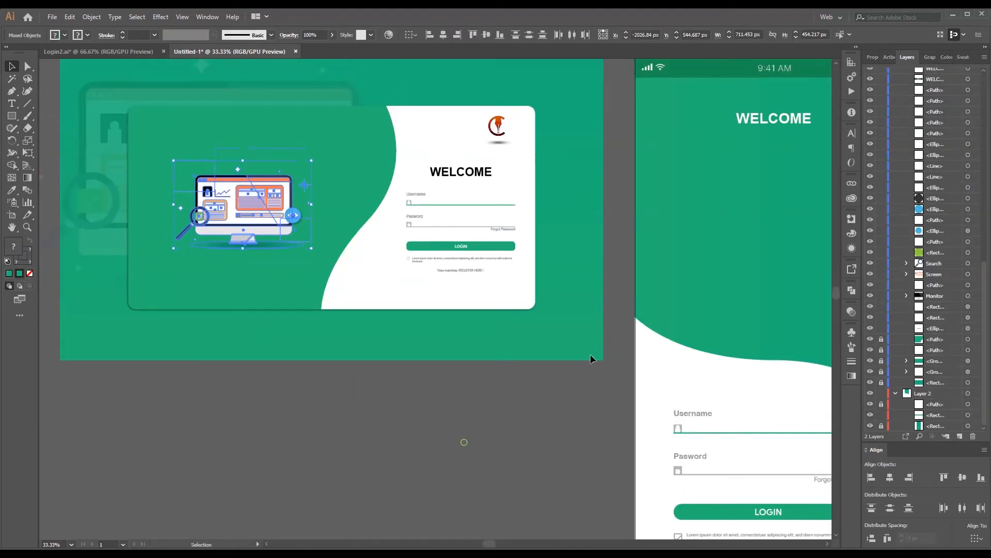
click(483, 423)
scroll(903, 104, up, 11)
click(895, 73)
Step: Copy the complete monitor illustration from the desktop login card onto the phone artboard's green area, centred below WELCOME
drag(564, 414, 524, 418)
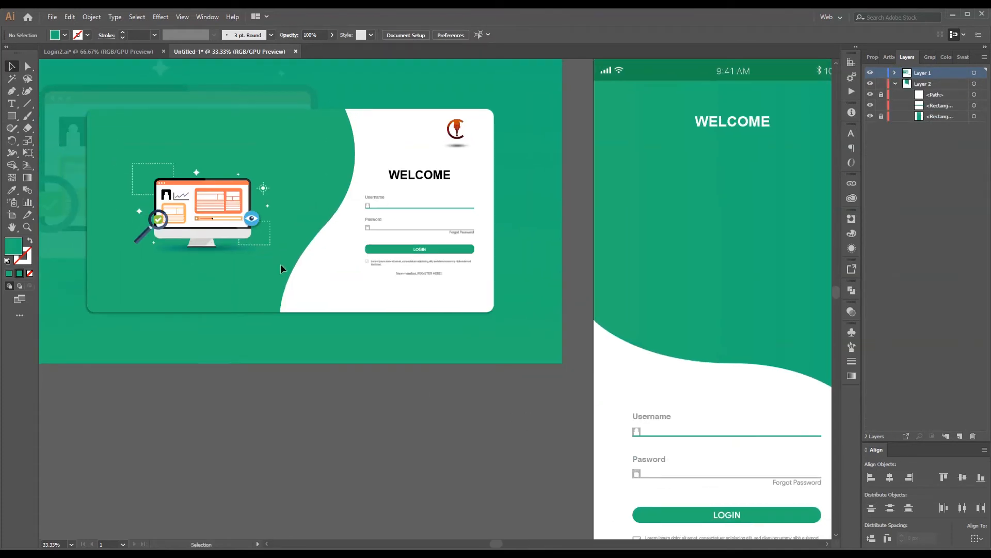
drag(280, 264, 280, 264)
drag(214, 226, 776, 231)
click(747, 299)
drag(589, 313, 337, 294)
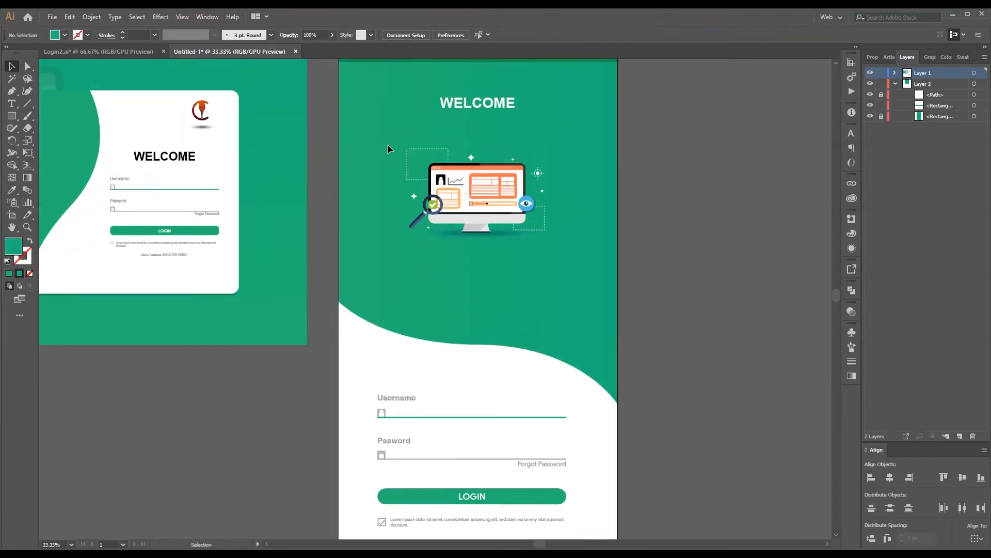
Step: Enlarge the phone's monitor illustration proportionally to about 1036 by 661 px and centre it between WELCOME and the wave
mouse_move(566, 253)
mouse_down()
mouse_move(521, 237)
mouse_move(579, 258)
mouse_up()
drag(497, 215, 498, 238)
drag(582, 279, 579, 277)
drag(512, 255, 512, 253)
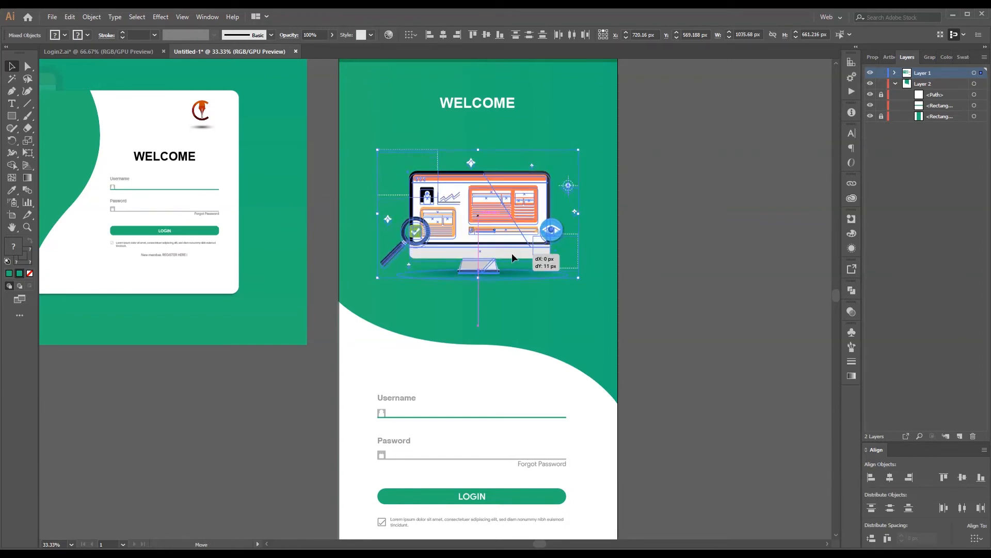
click(663, 256)
Step: Examine the whole phone login screen layout from the status bar down to the register line
scroll(665, 252, up, 2)
scroll(664, 252, down, 2)
scroll(639, 238, up, 1)
scroll(589, 165, down, 1)
scroll(591, 166, down, 4)
scroll(591, 166, up, 5)
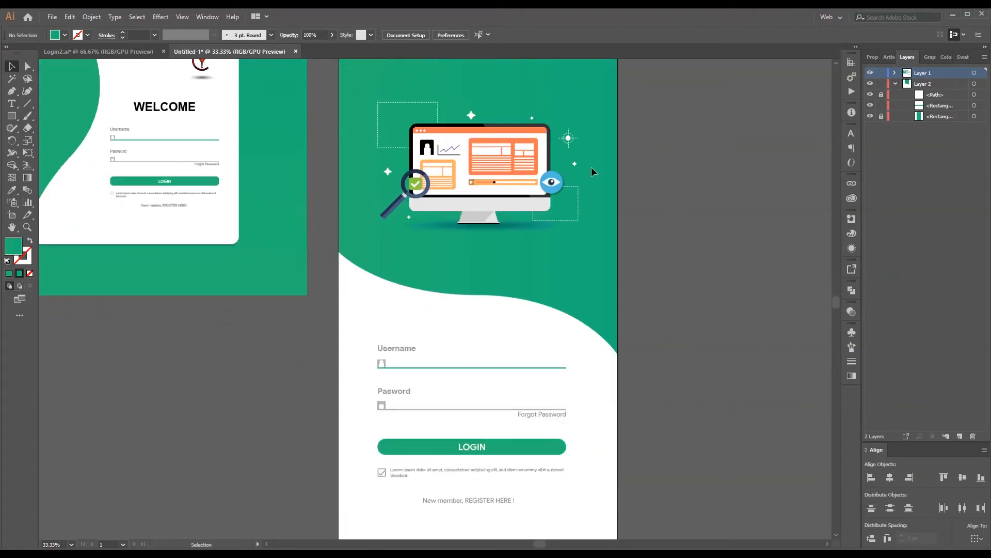
scroll(590, 169, down, 4)
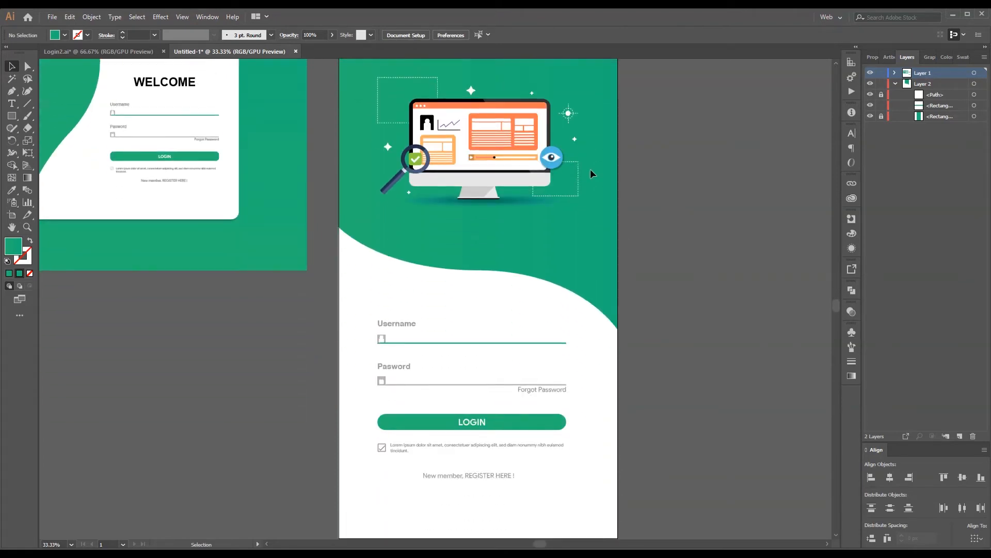
key(ctrl+minus)
scroll(589, 174, down, 1)
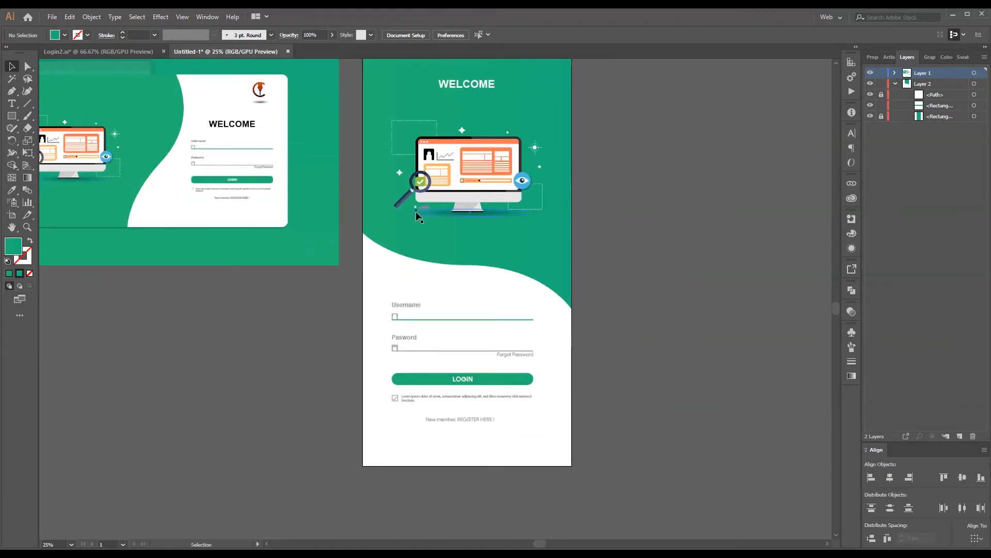
scroll(636, 224, up, 2)
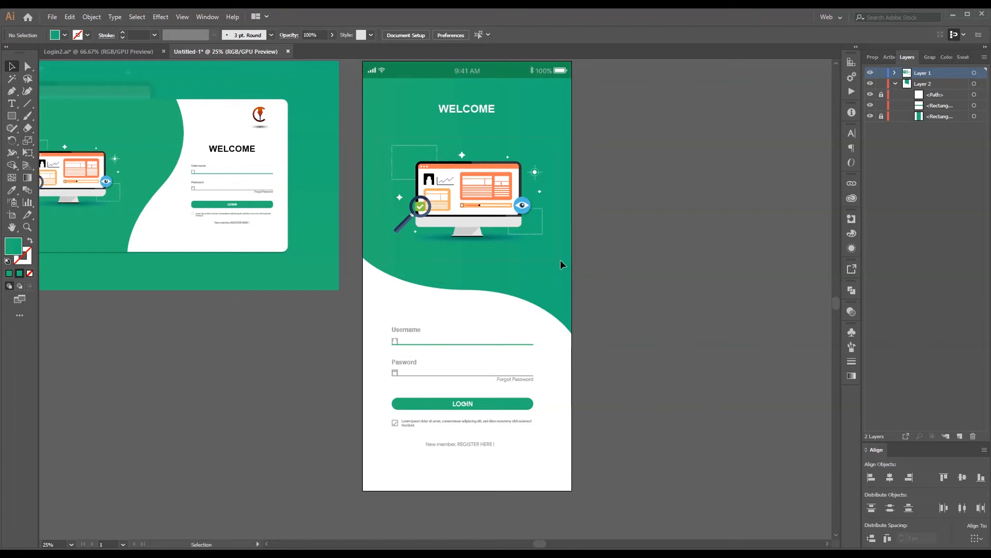
Step: Group all parts of the monitor illustration on the phone artboard
drag(559, 259, 522, 232)
click(96, 18)
click(112, 59)
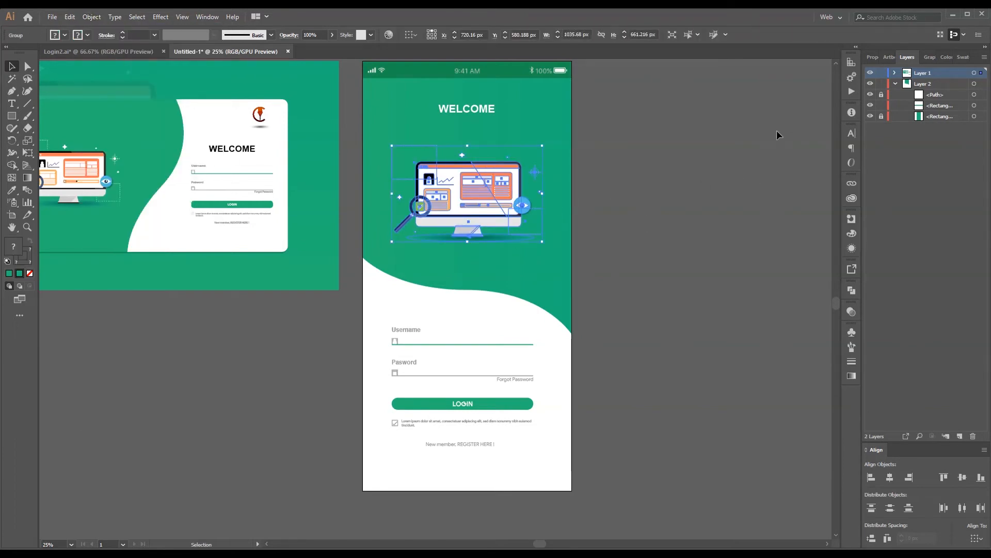
Step: Paste another copy of the monitor group at the top of Layer 2 and enlarge it proportionally to about 1590 by 1015 px
click(933, 84)
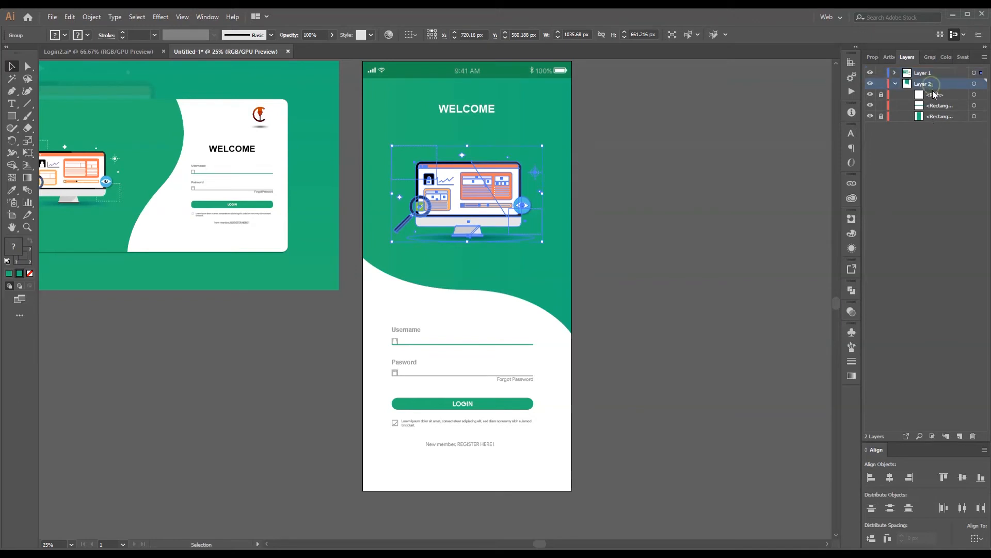
key(ctrl+v)
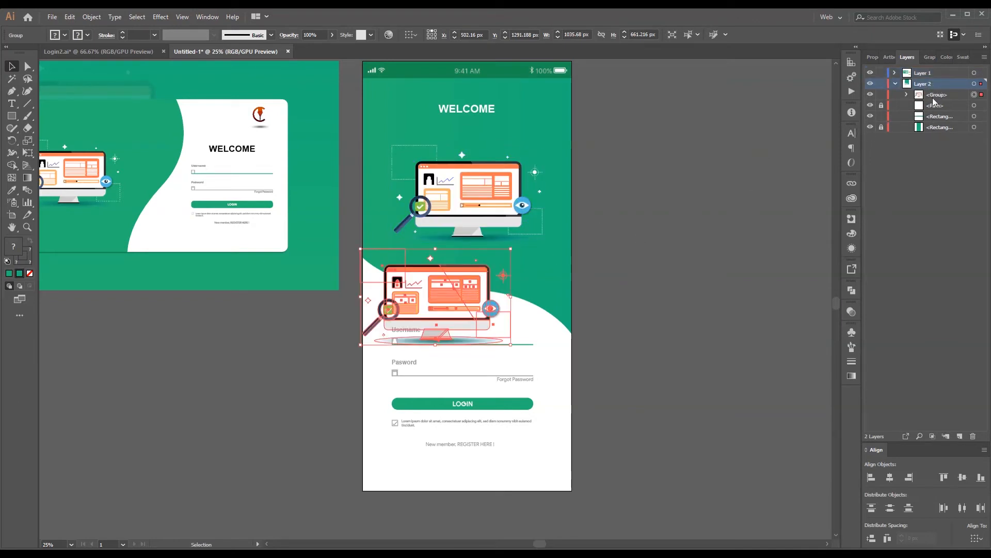
drag(935, 99, 936, 122)
drag(445, 299, 528, 349)
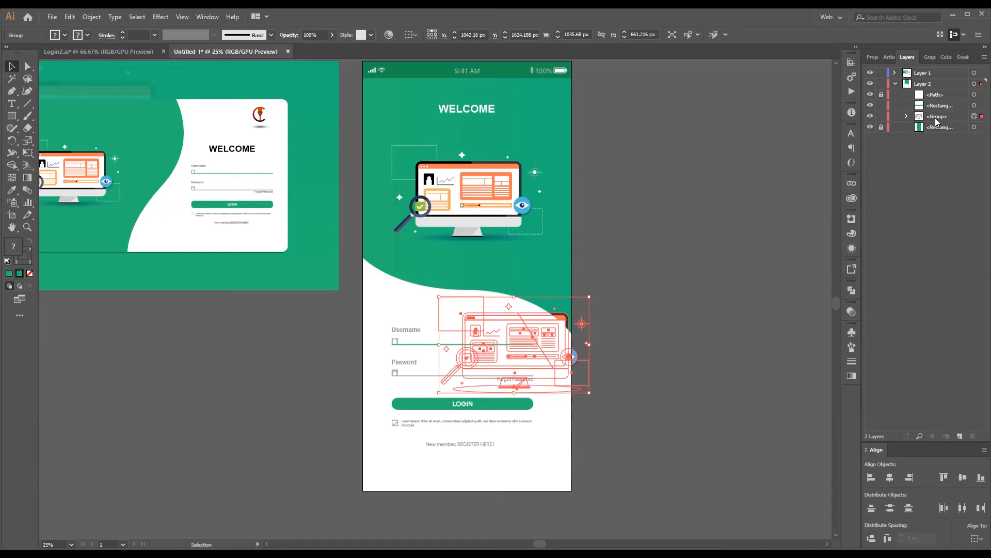
drag(938, 119, 939, 95)
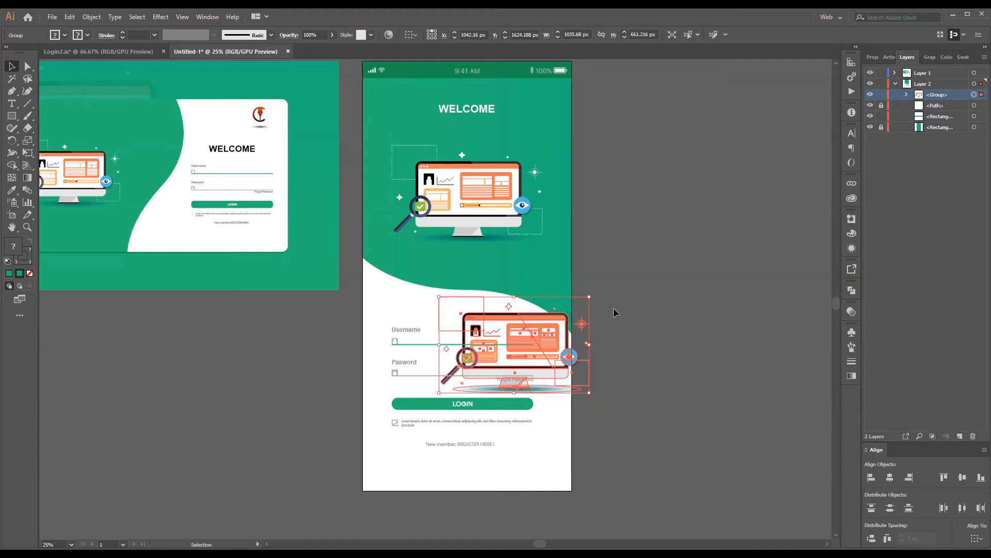
drag(590, 298, 624, 260)
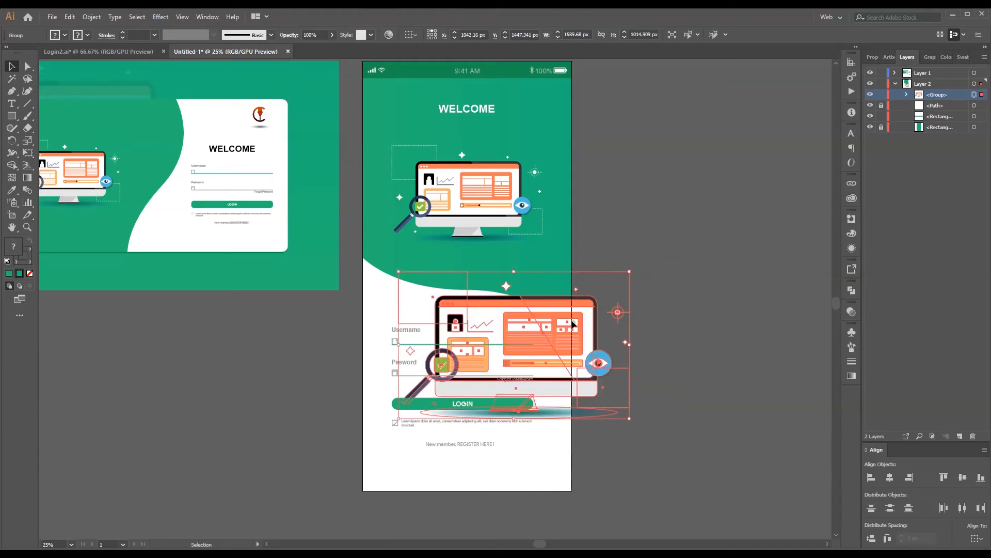
Step: Fade the enlarged monitor copy to 10% opacity and place it behind the lower login form, overhanging the phone artboard's lower-left corner
click(332, 35)
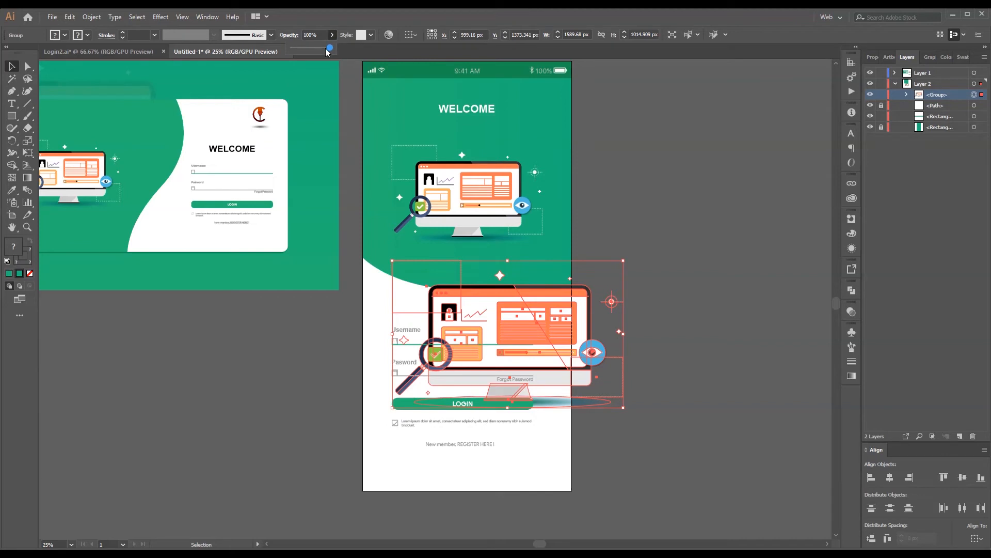
click(717, 342)
drag(591, 328, 488, 408)
click(689, 378)
click(683, 400)
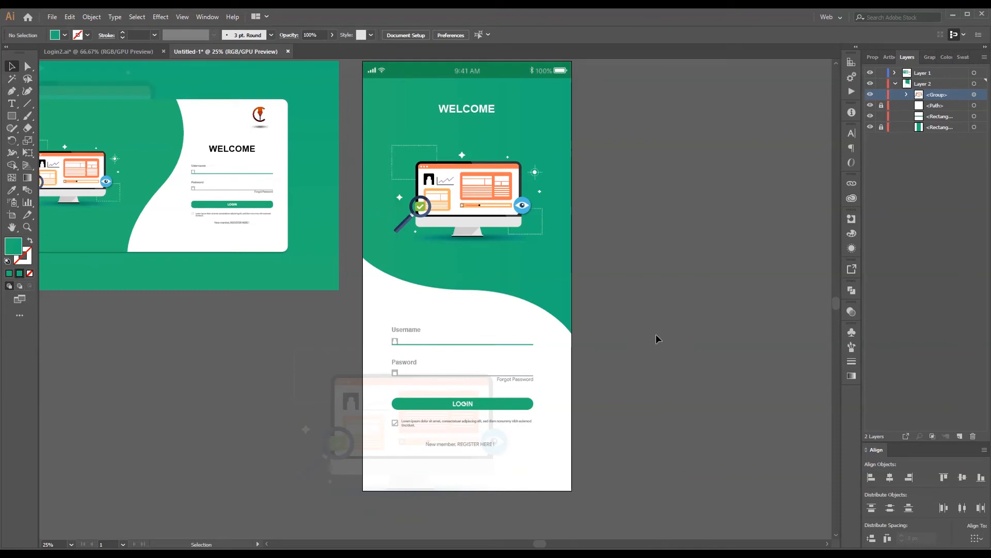
drag(379, 418, 381, 439)
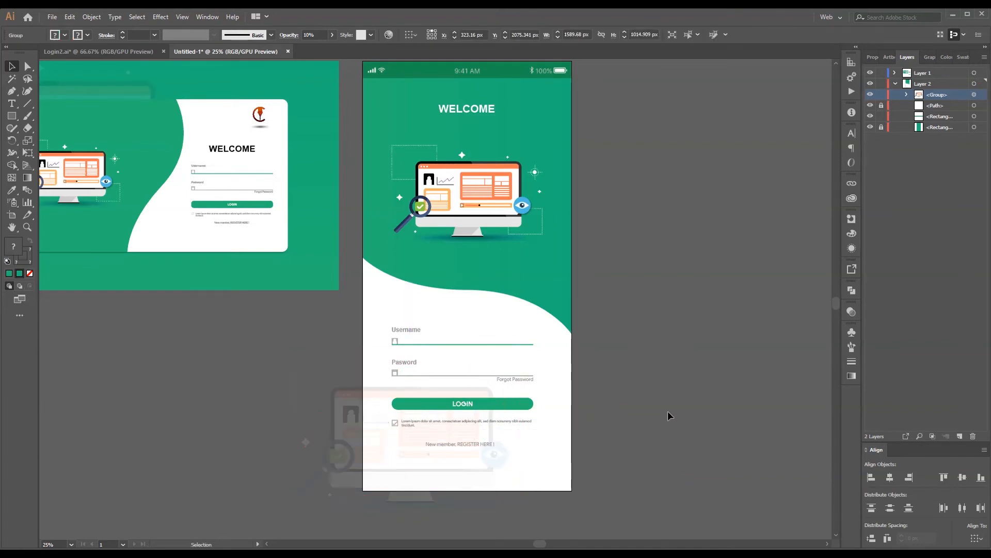
Step: Reduce the large background monitor's opacity to 6%
click(668, 413)
scroll(670, 414, down, 1)
click(362, 403)
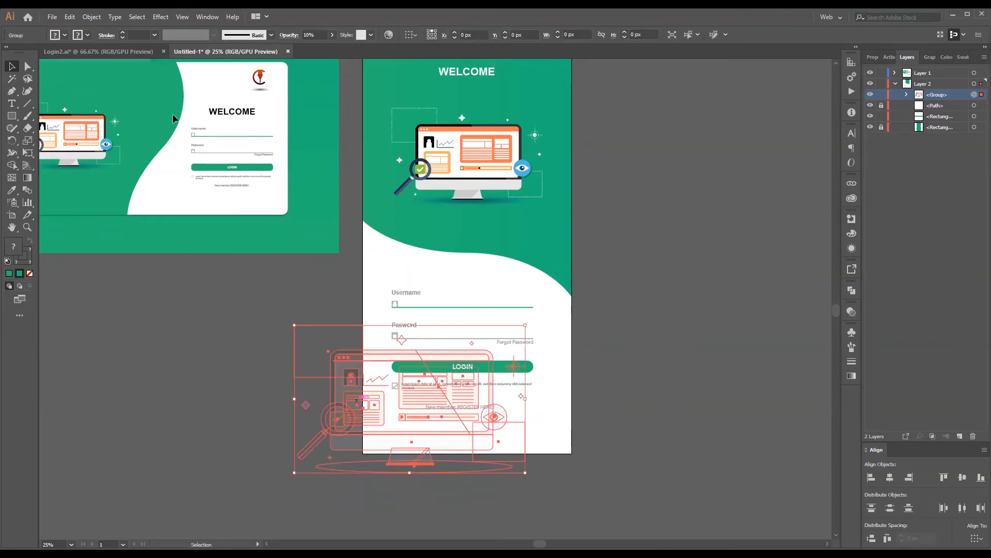
click(333, 35)
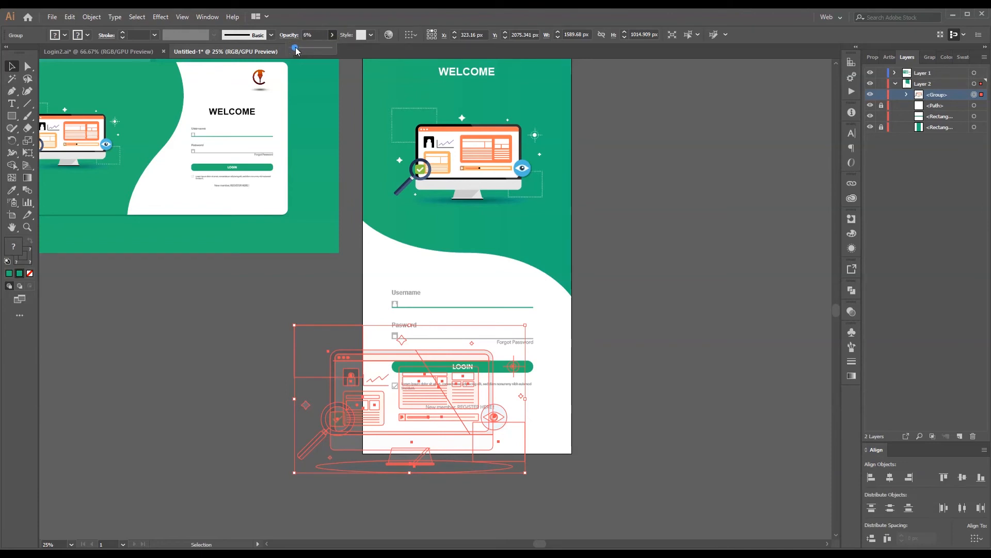
click(606, 187)
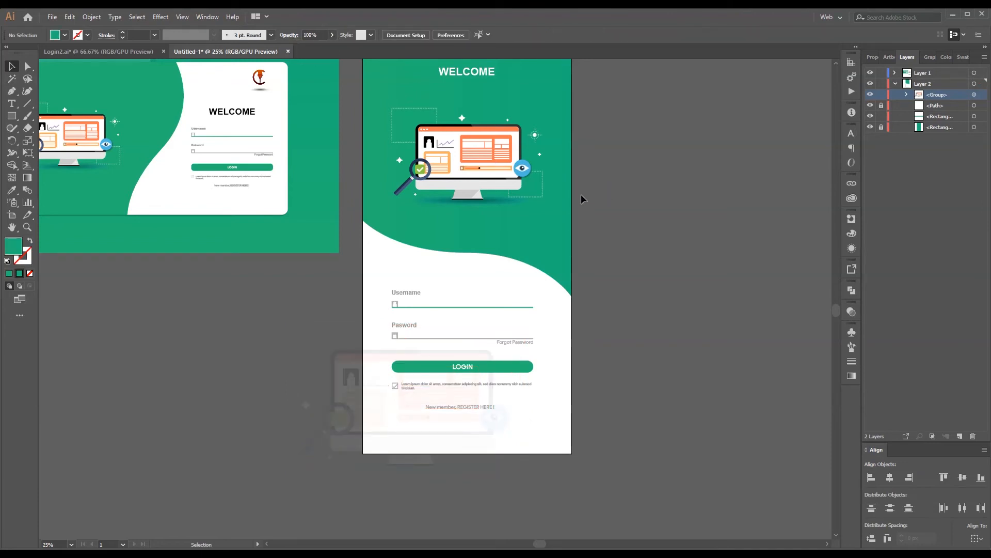
scroll(611, 238, down, 1)
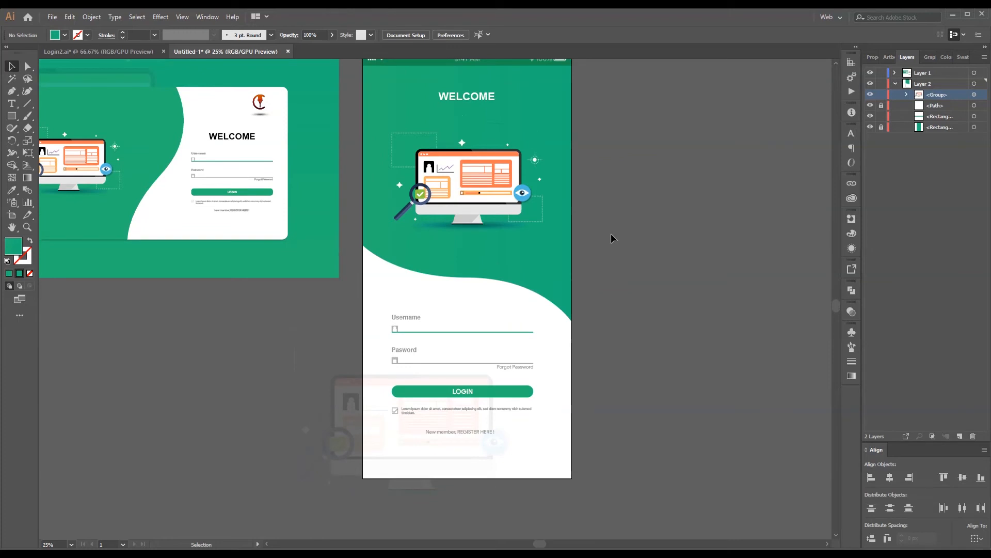
Step: Add a 1440 by 144 px rectangle across the bottom edge of the phone artboard as a navigation bar
scroll(611, 238, up, 2)
key(m)
mouse_move(364, 470)
mouse_down()
mouse_move(414, 491)
mouse_move(581, 492)
mouse_move(571, 491)
mouse_up()
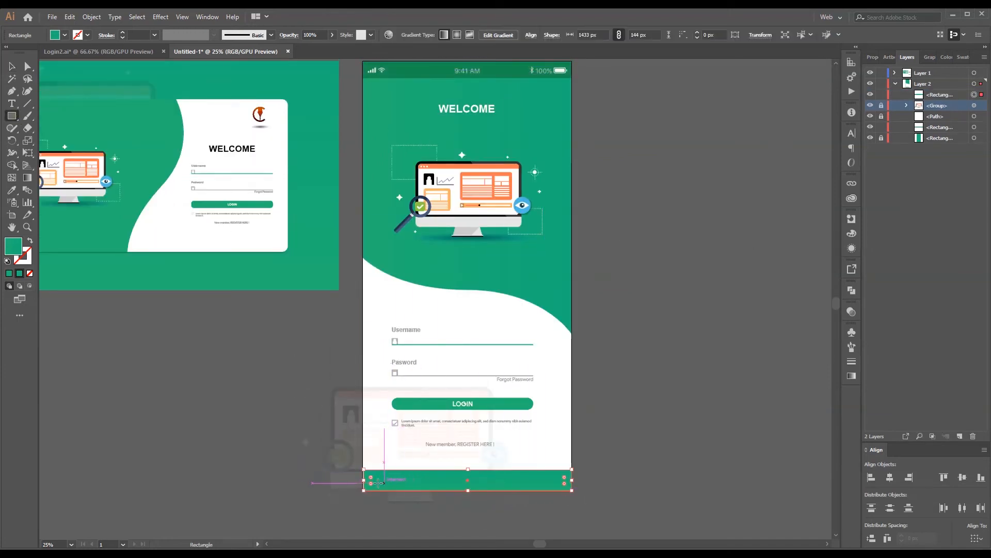
drag(364, 482, 362, 482)
Step: Sample the status bar's green for the bottom bar, and darken the bar's fill to #264F3A
key(i)
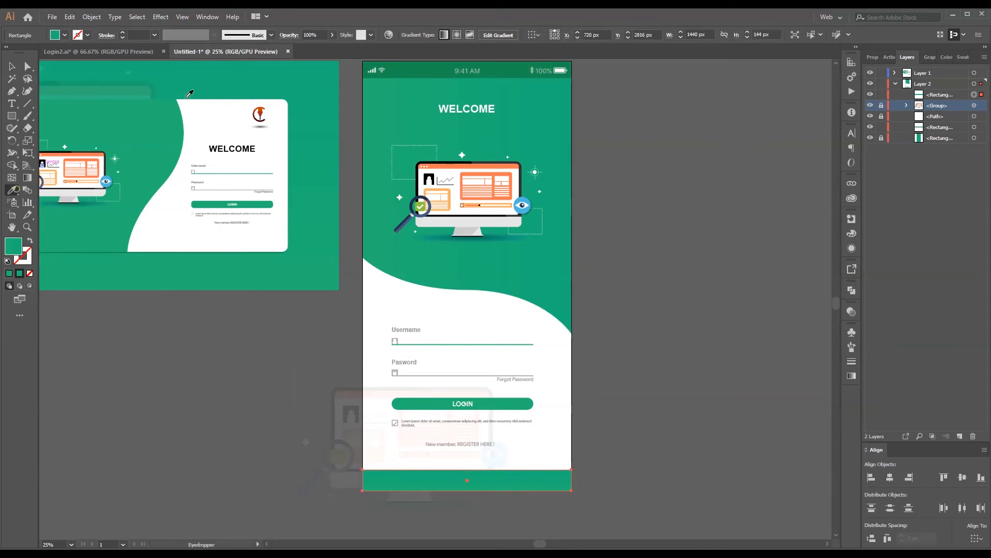
click(401, 64)
scroll(437, 73, up, 1)
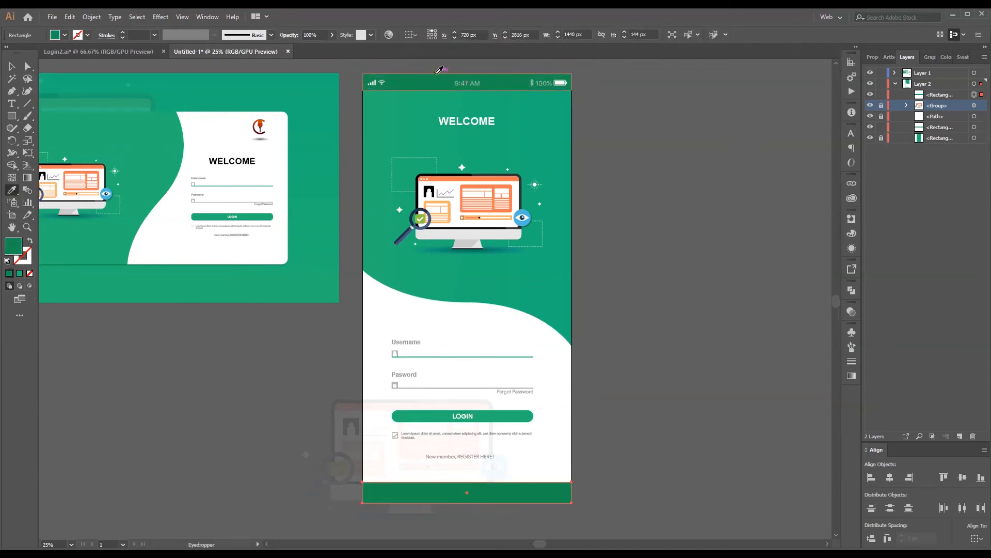
double_click(17, 245)
mouse_move(155, 111)
mouse_down()
mouse_move(154, 146)
mouse_move(117, 147)
mouse_up()
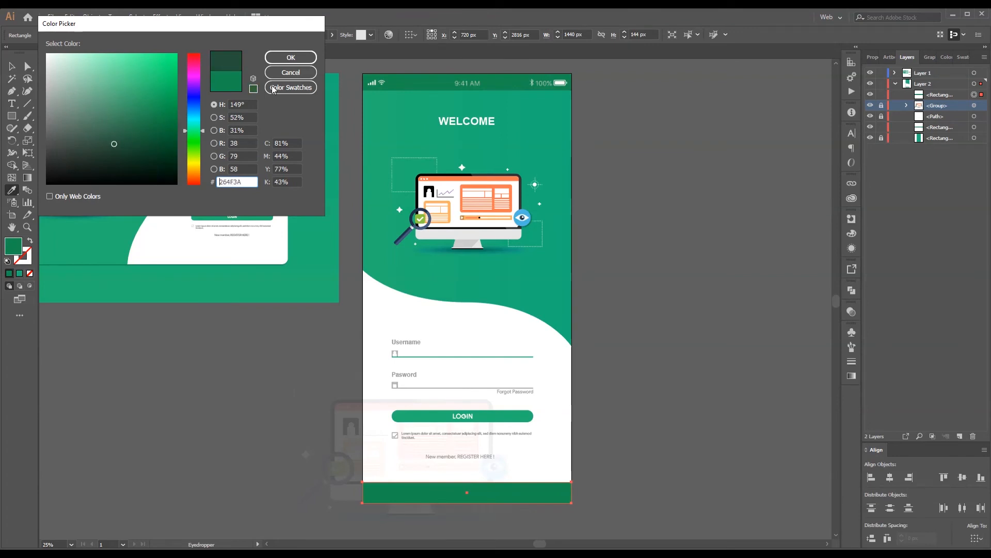
click(291, 57)
Step: Draw a 78 px circle at the horizontal centre of the dark green navigation bar
click(11, 66)
click(622, 362)
drag(11, 116, 57, 140)
key(ctrl+=)
key(ctrl+=)
drag(467, 535, 426, 212)
drag(458, 355, 469, 349)
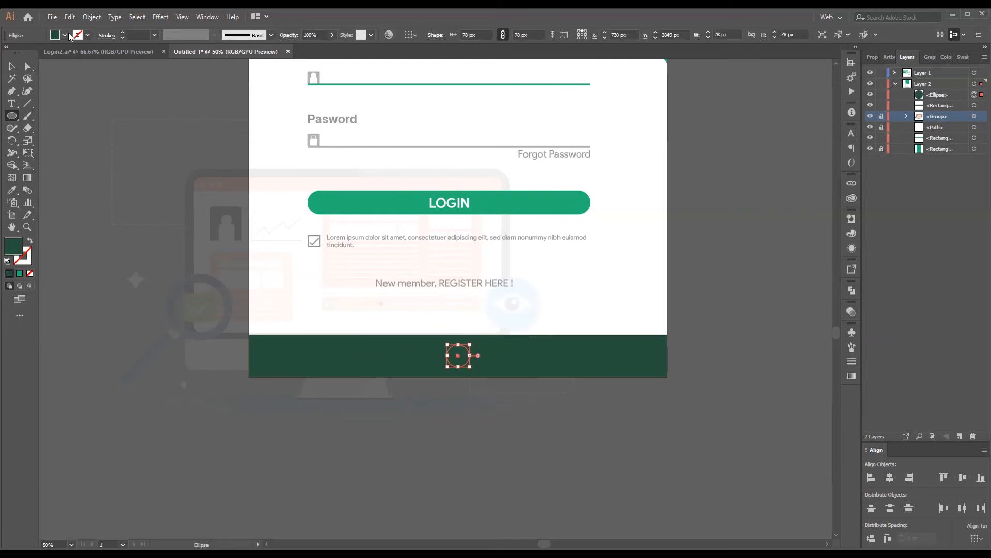
Step: Give the navigation bar's circle no fill and a white 3 pt stroke, and shrink it slightly
click(65, 34)
click(6, 53)
click(88, 34)
click(88, 35)
click(20, 53)
click(154, 34)
click(163, 155)
click(13, 69)
drag(469, 344, 468, 343)
click(437, 386)
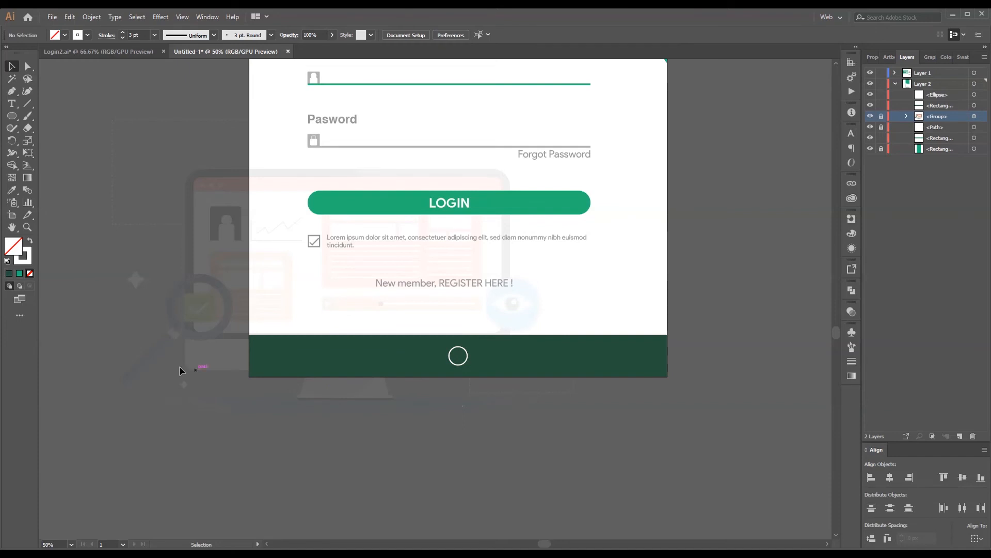
Step: Draw a 63 px outlined square near the right end of the navigation bar, level with the circle
click(10, 119)
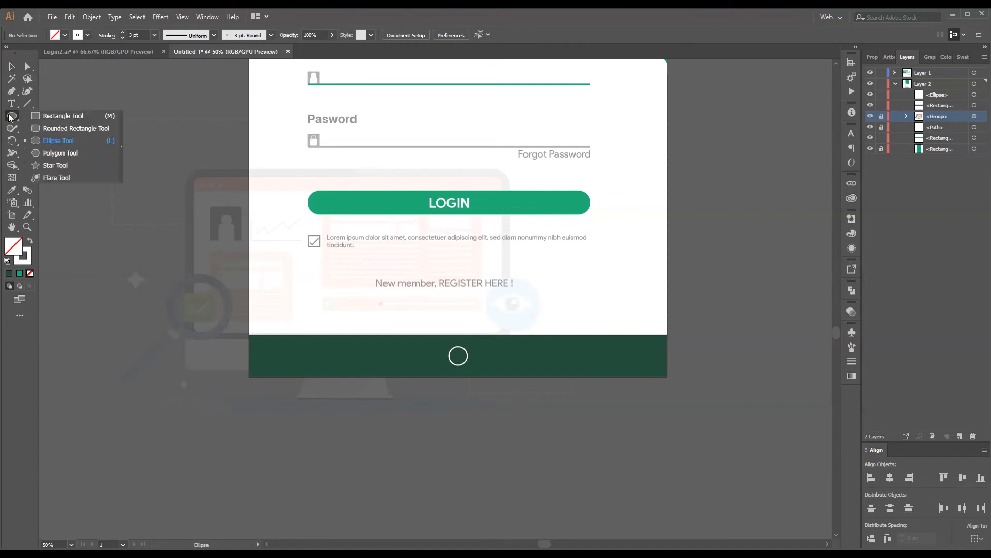
click(48, 114)
drag(448, 346, 624, 364)
Step: Round the navigation square's corners to about 10 px and nudge it left to about X 1240 px
key(a)
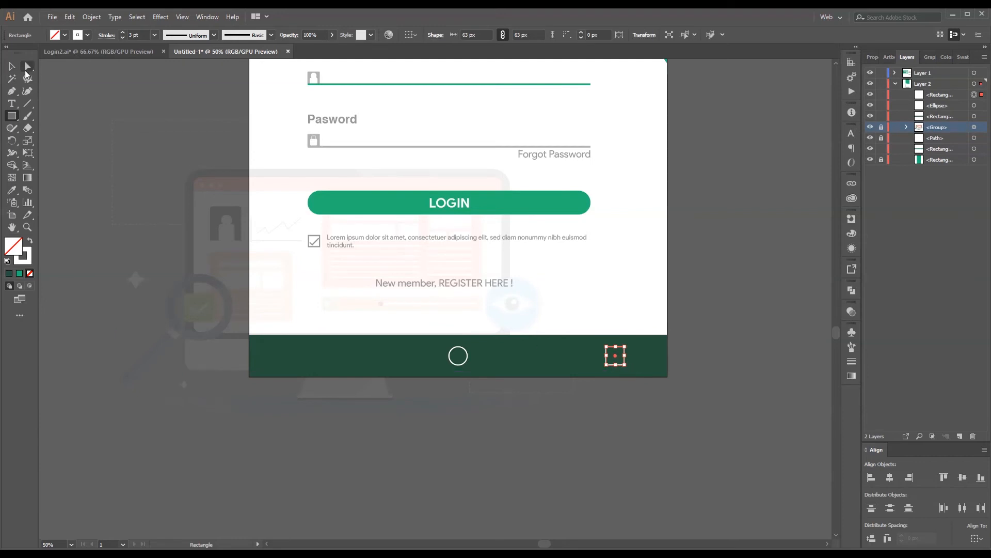
key(ctrl+plus)
key(ctrl+plus)
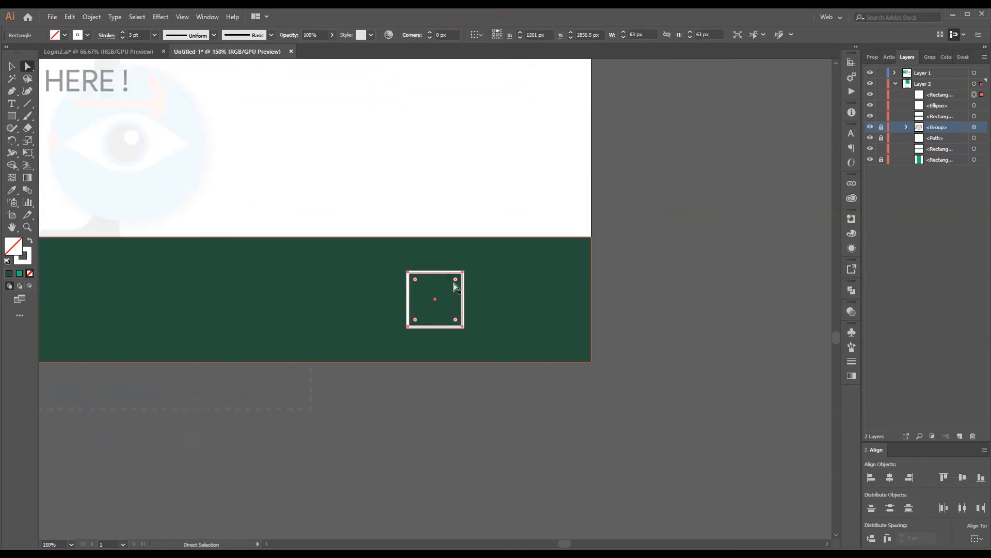
drag(457, 282, 464, 303)
key(ctrl+minus)
key(ctrl+minus)
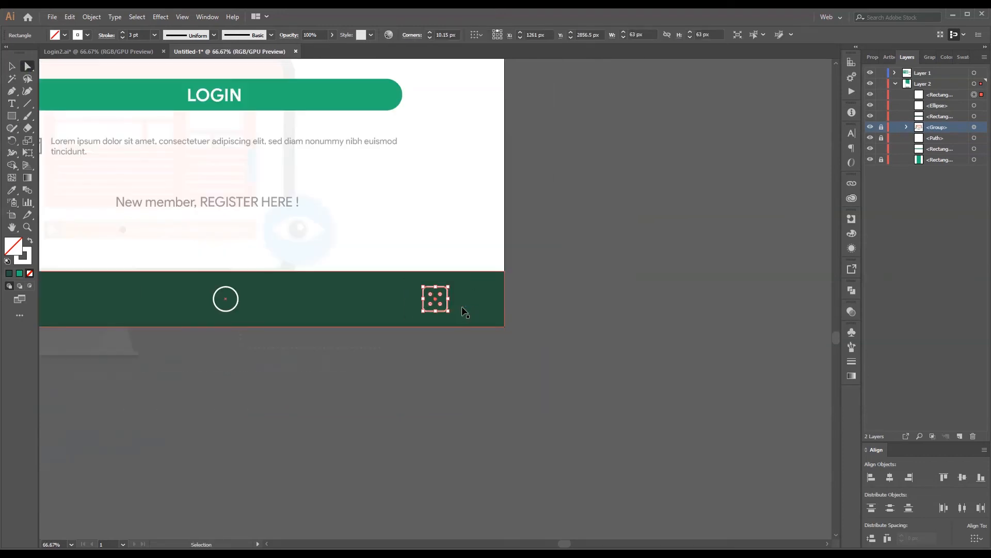
key(ctrl+minus)
key(shift+Left)
key(shift+Left)
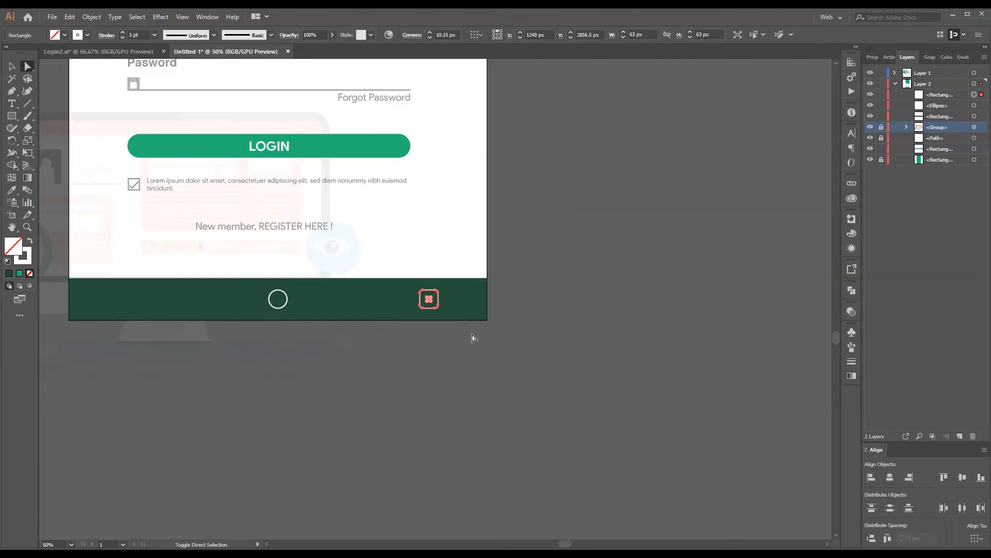
Step: Create a three-sided outlined polygon and place it as a left-pointing back icon, about 57 by 66 px, at the navigation bar's left end
click(379, 414)
drag(340, 414, 458, 407)
drag(12, 116, 43, 154)
click(289, 388)
key(Tab)
text(3)
key(Return)
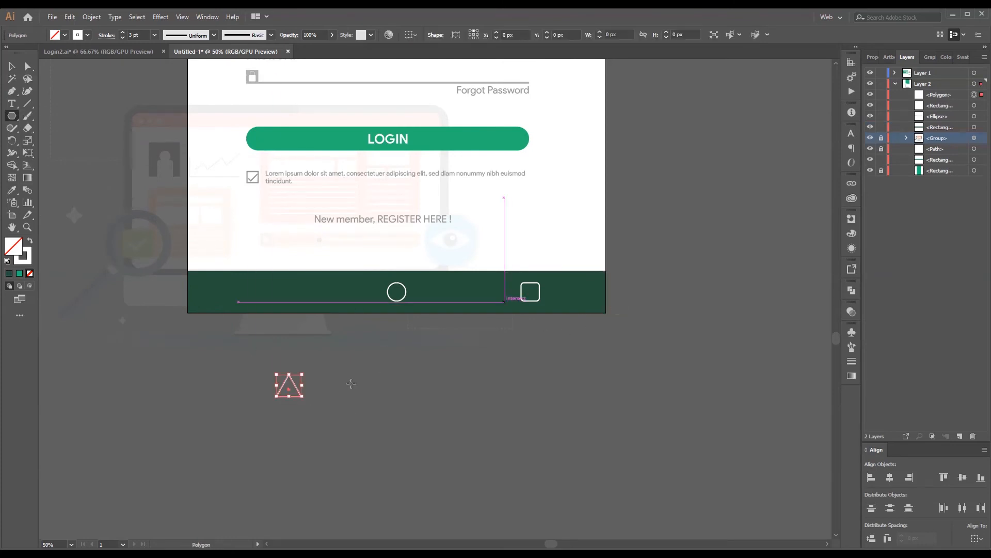
drag(304, 371, 257, 279)
key(v)
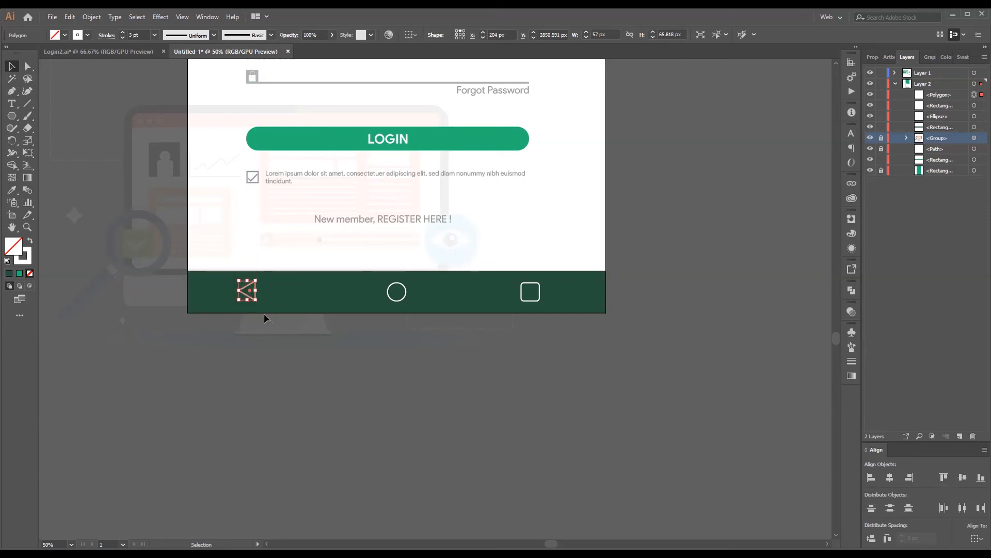
Step: Round the back triangle's corners to about 4.6 px
key(ctrl+plus)
key(ctrl+plus)
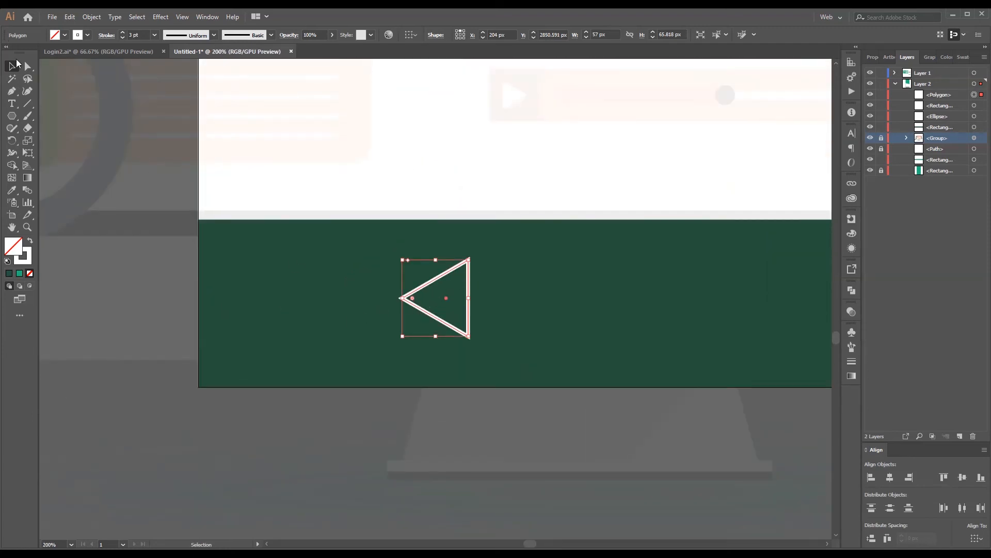
key(a)
drag(463, 269, 461, 276)
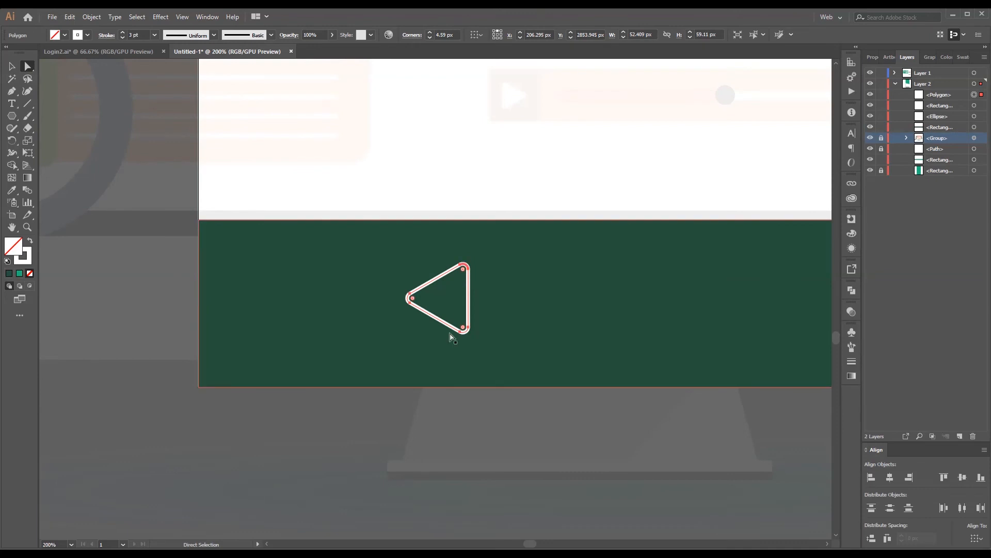
click(346, 435)
Step: Select the triangle, circle and square in the navigation bar together and scale them down slightly
key(ctrl+minus)
key(ctrl+minus)
key(ctrl+minus)
key(ctrl+minus)
key(ctrl+minus)
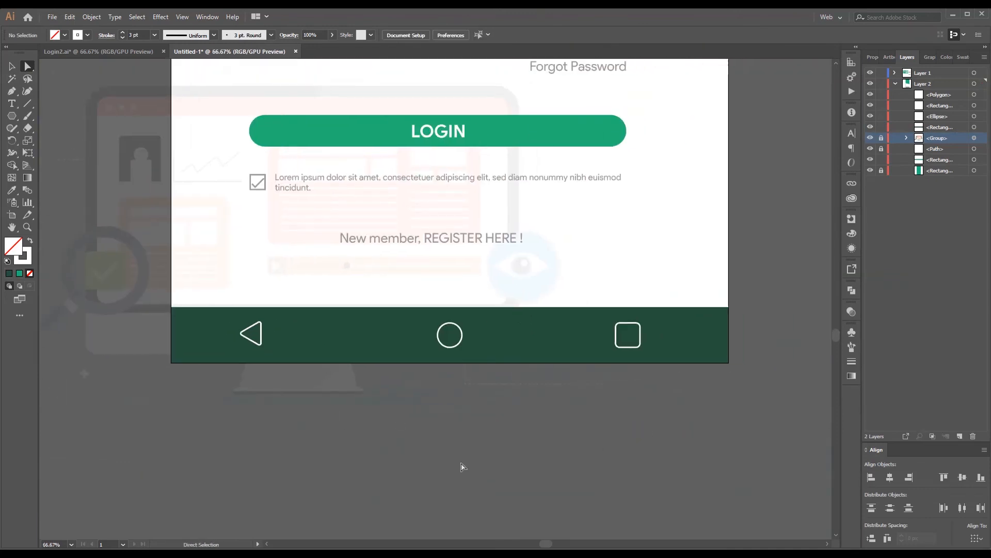
key(ctrl+minus)
key(v)
click(336, 434)
shift+click(410, 435)
shift+click(477, 434)
drag(489, 435, 486, 435)
Step: Fine-tune the navigation square to about 60 px and compare its size with the back triangle
click(476, 527)
click(474, 439)
drag(480, 428, 479, 428)
click(474, 504)
click(476, 437)
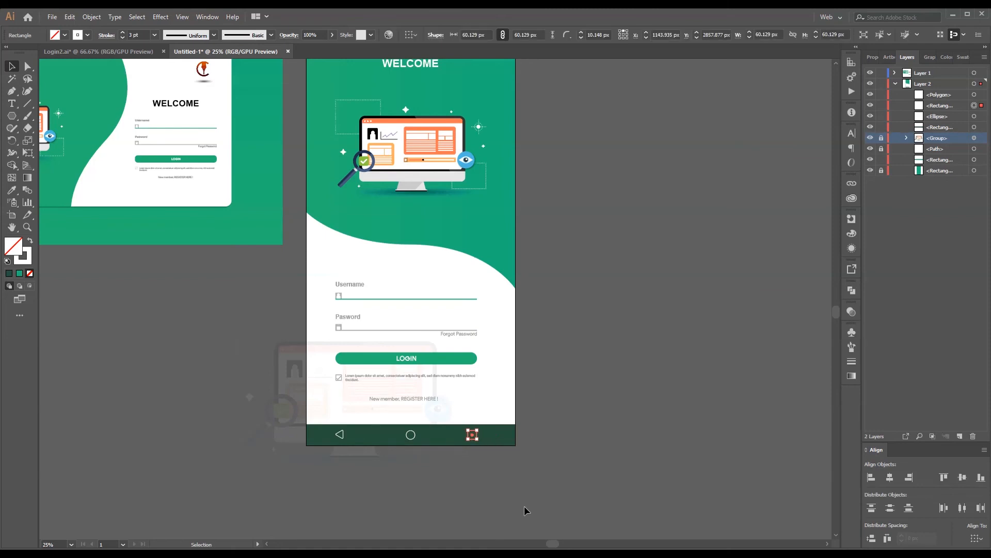
click(339, 435)
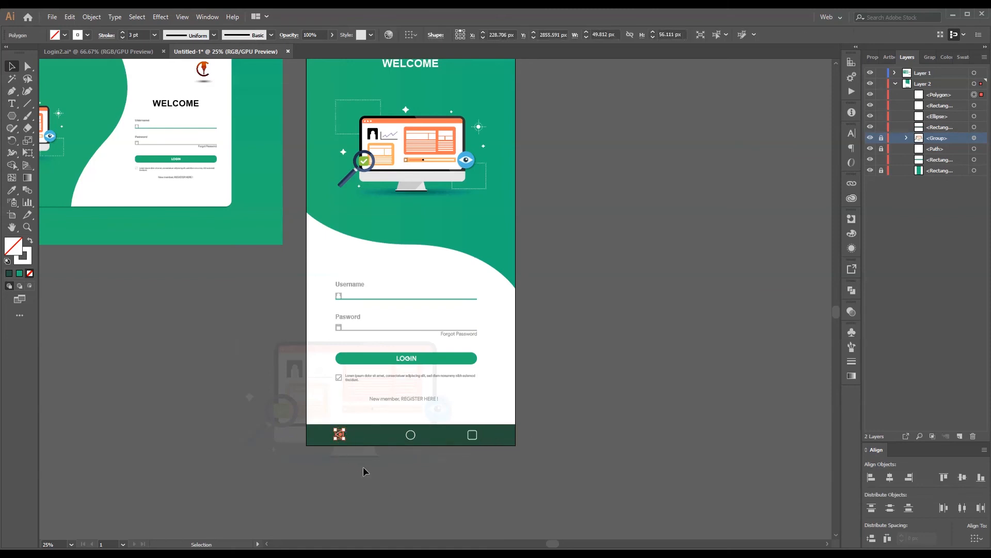
click(383, 497)
Step: Draw a 24 px circle at the phone screen's upper right, just below the status bar's battery icon
scroll(383, 496, up, 2)
scroll(384, 495, up, 1)
scroll(384, 495, down, 1)
scroll(384, 497, up, 1)
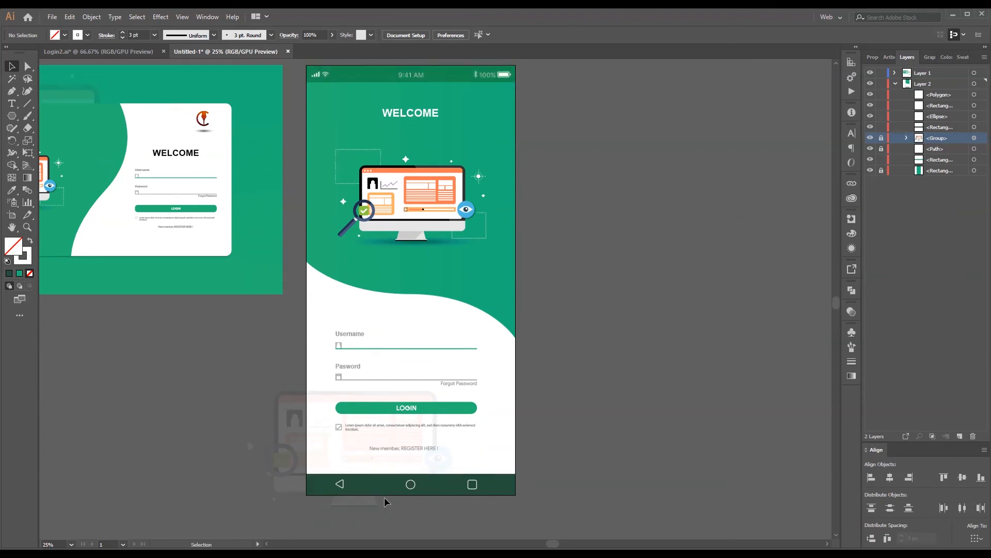
drag(13, 122, 62, 137)
key(ctrl+plus)
key(ctrl+plus)
key(ctrl+plus)
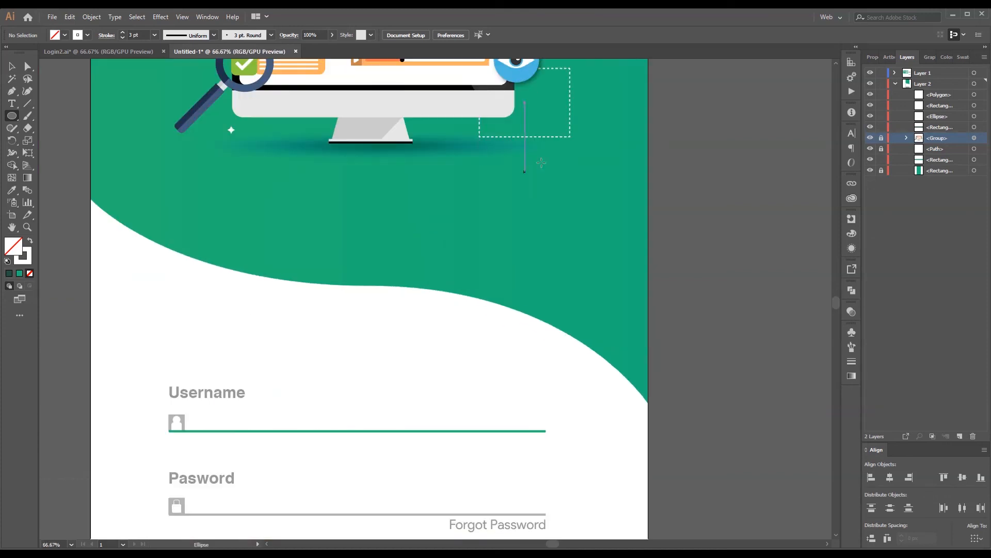
drag(532, 161, 456, 361)
drag(521, 78, 539, 258)
drag(558, 116, 566, 125)
Step: Fill the small circle below the battery icon with white and remove its stroke
click(65, 34)
click(20, 52)
click(88, 35)
click(88, 34)
click(5, 52)
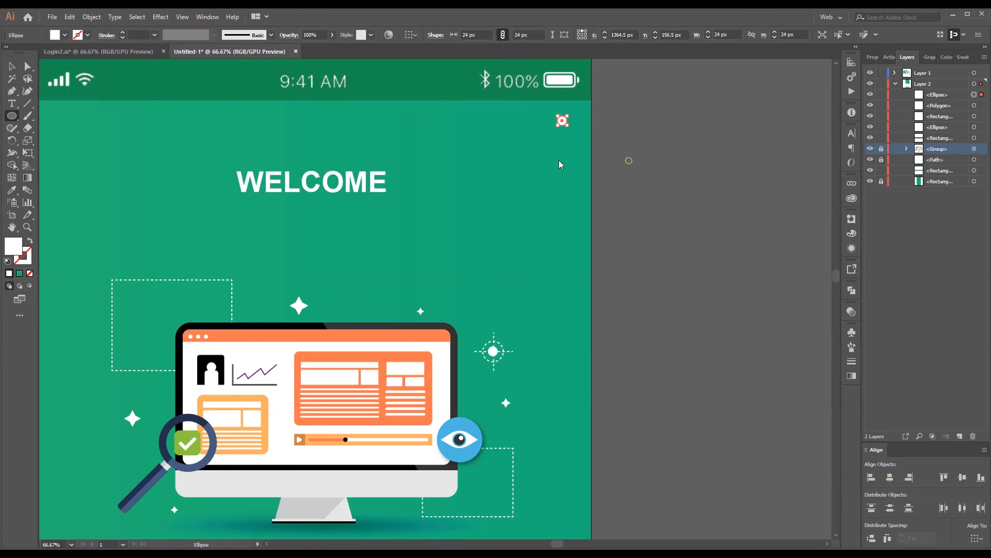
Step: Duplicate the white dot twice straight down at equal spacing to form a three-dot vertical menu icon
click(11, 67)
drag(563, 122, 563, 137)
key(ctrl+d)
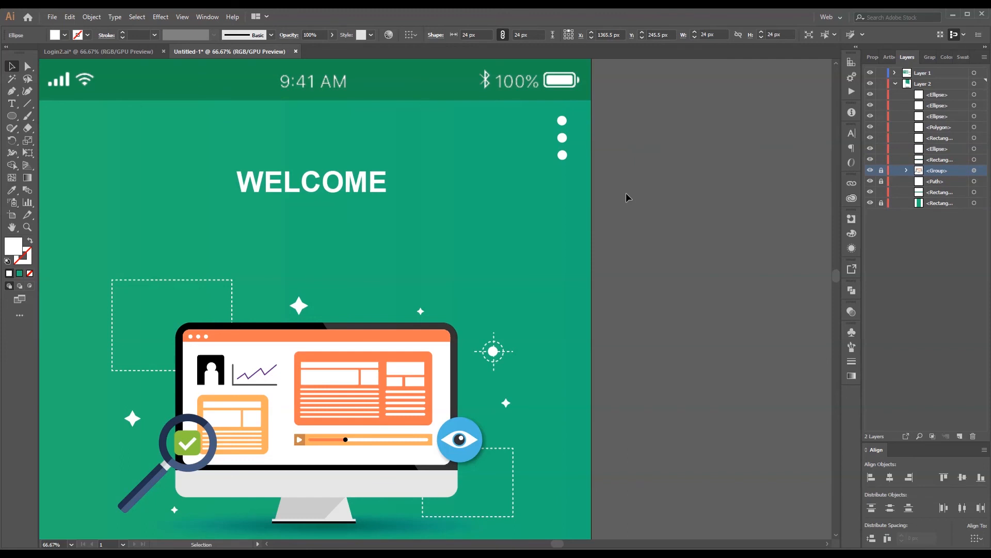
click(626, 194)
key(ctrl+minus)
key(ctrl+minus)
key(ctrl+minus)
drag(571, 292, 620, 181)
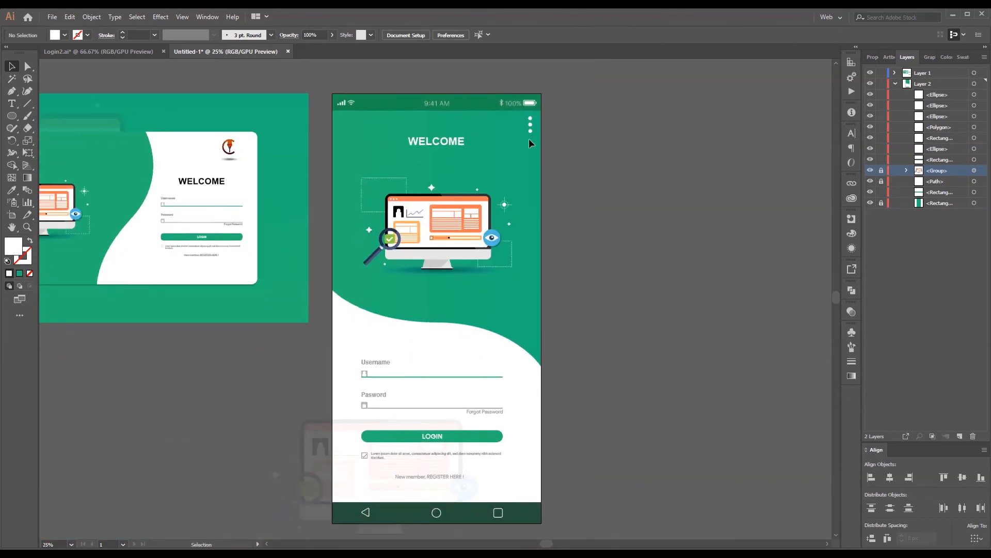
Step: Select the three-dot menu icon below the battery and resize it so each dot is about 12 px across
drag(535, 116, 534, 119)
key(ctrl+plus)
key(ctrl+plus)
key(ctrl+plus)
key(ctrl+plus)
key(ctrl+plus)
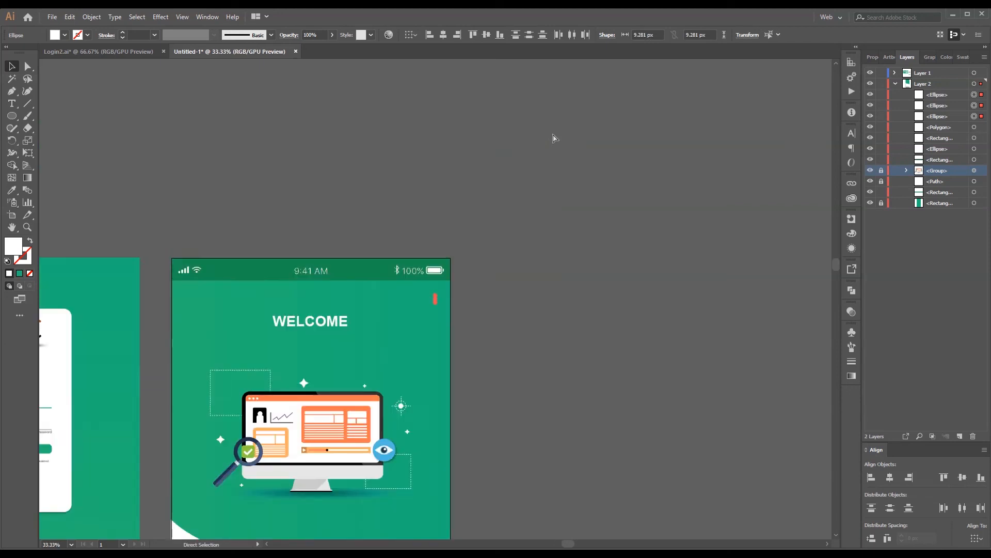
drag(442, 278, 444, 274)
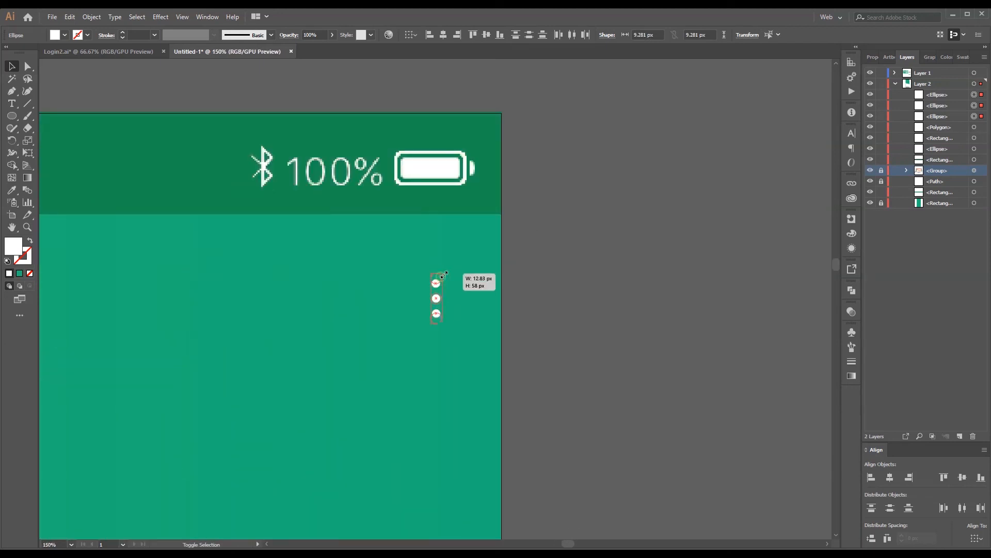
click(522, 286)
Step: Move the three-dot menu icon closer to the phone screen's upper-right corner, just below the status bar
drag(437, 322, 462, 280)
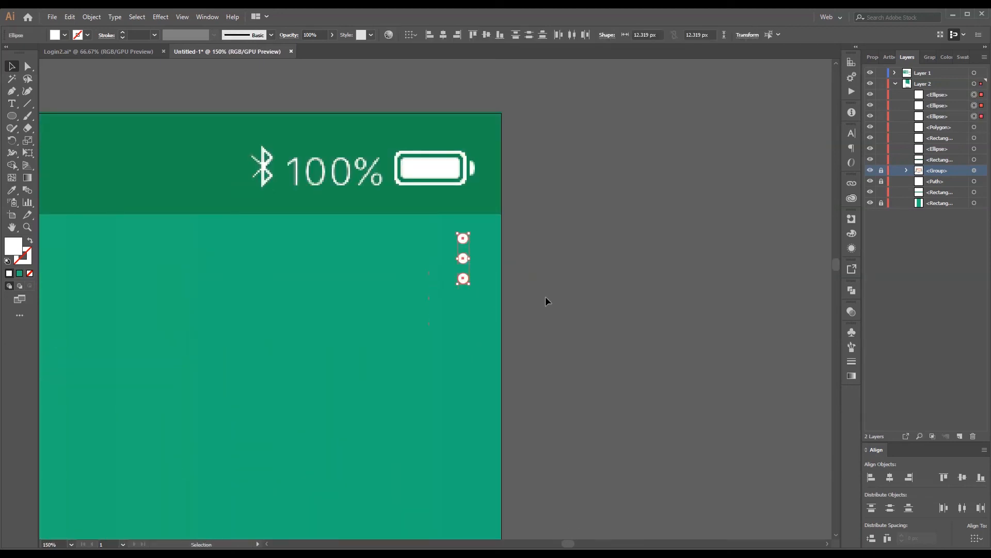
click(545, 302)
key(ctrl+minus)
key(ctrl+minus)
key(ctrl+minus)
key(ctrl+minus)
key(ctrl+minus)
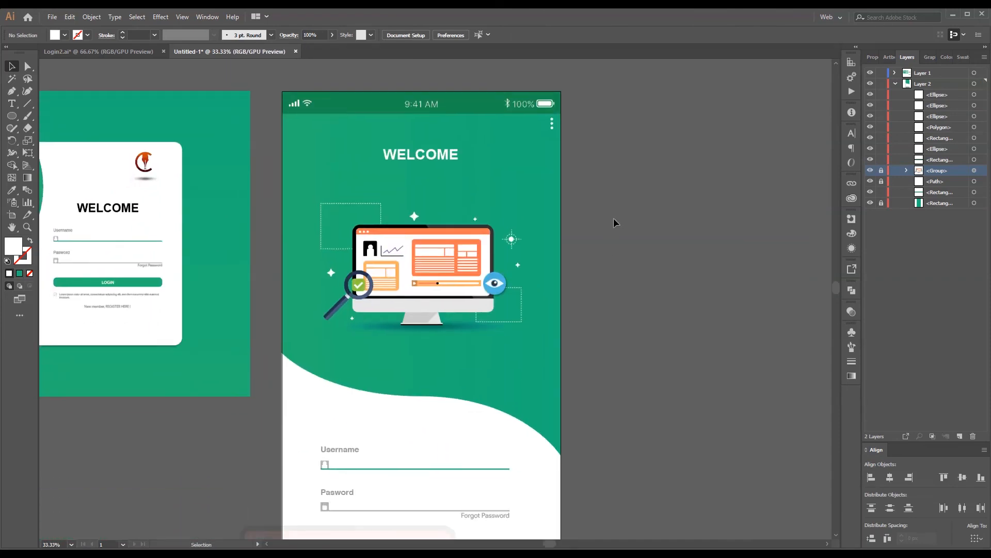
drag(525, 175, 519, 163)
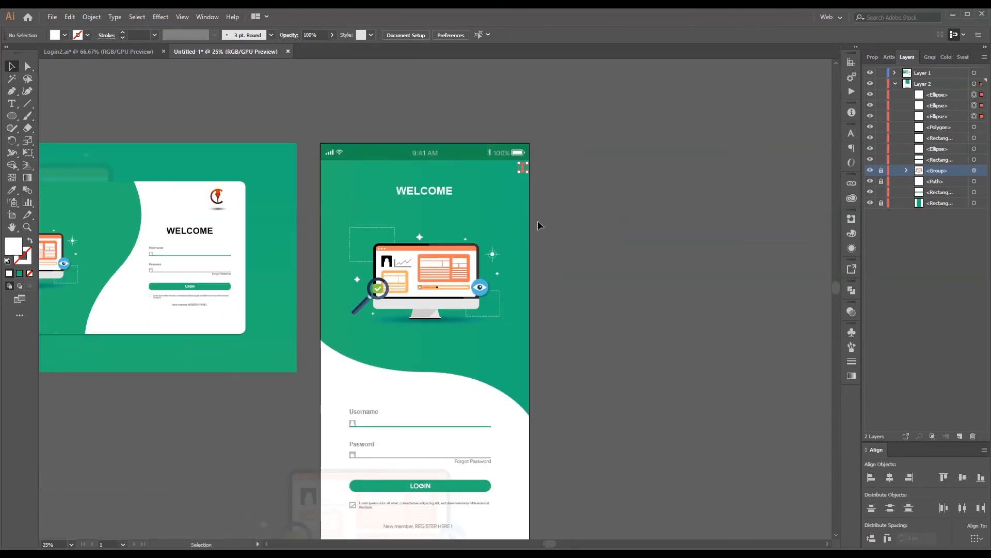
drag(591, 316, 632, 262)
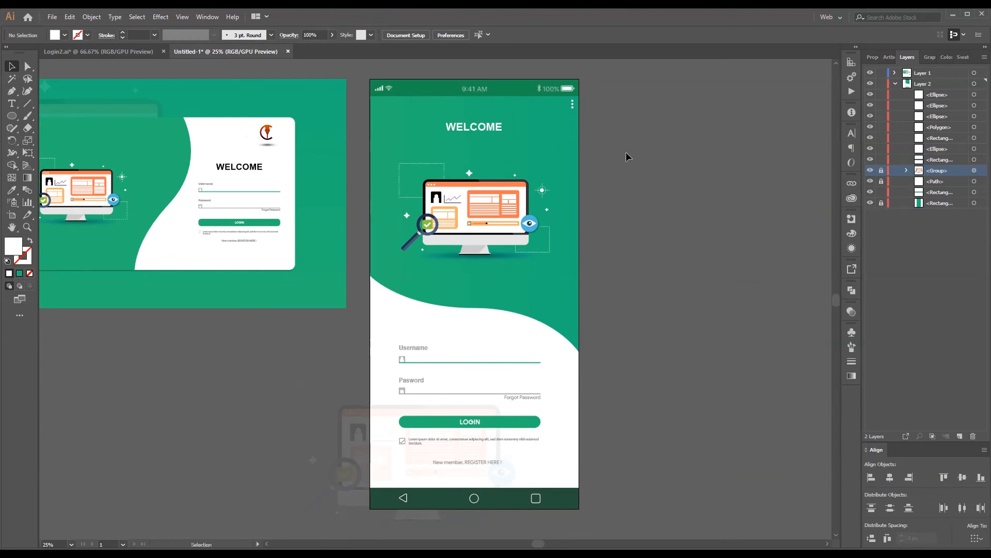
Step: Try to gather all unlocked artwork of the phone layout into Layer 1
drag(637, 72, 351, 527)
click(91, 17)
click(104, 56)
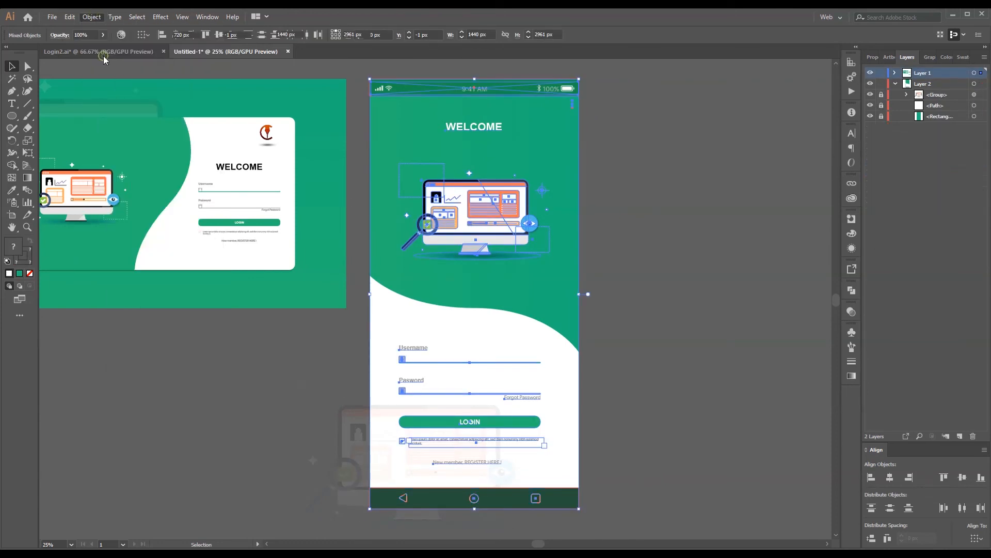
click(620, 173)
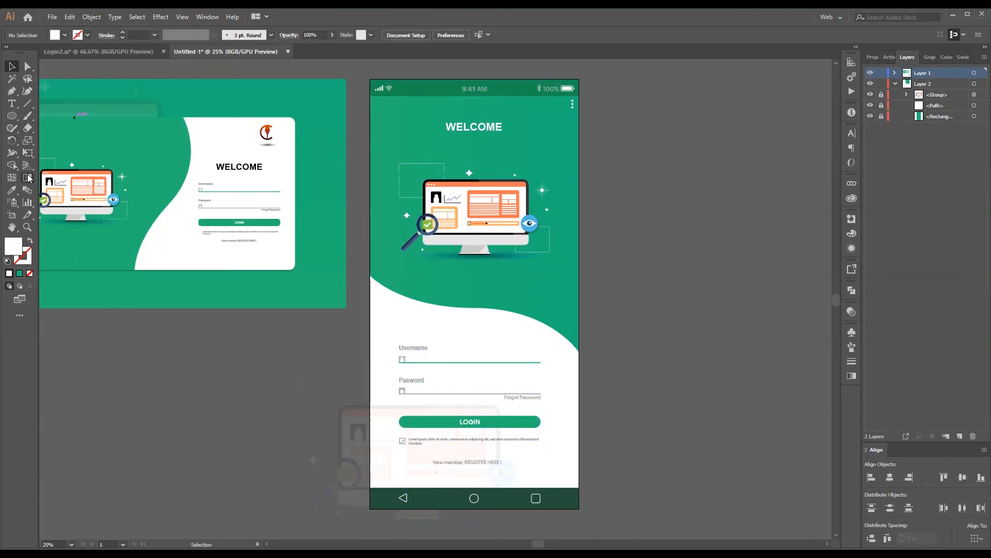
Step: Try to cover the whole phone screen with a rectangle matching its outline
click(12, 116)
drag(12, 117, 36, 115)
drag(370, 79, 572, 500)
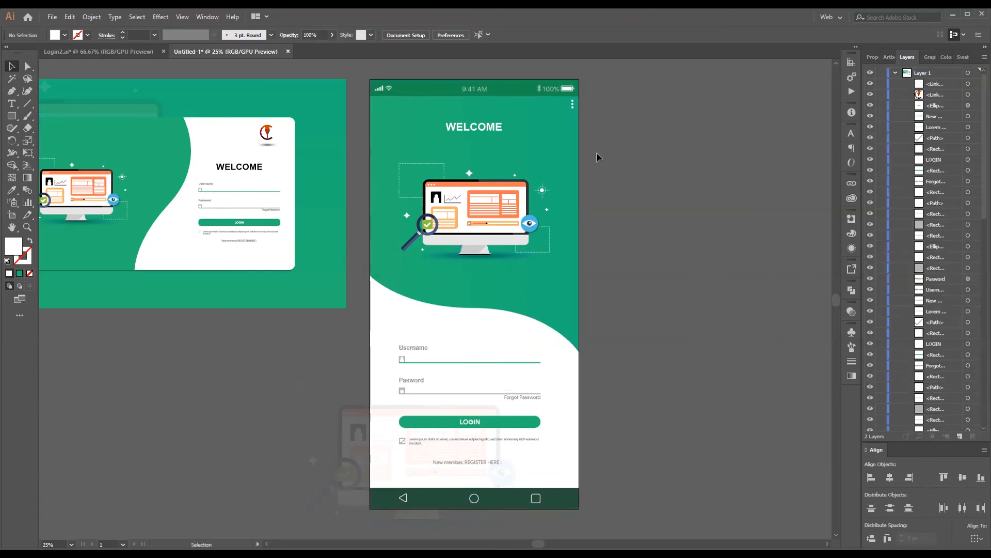
drag(654, 257, 786, 259)
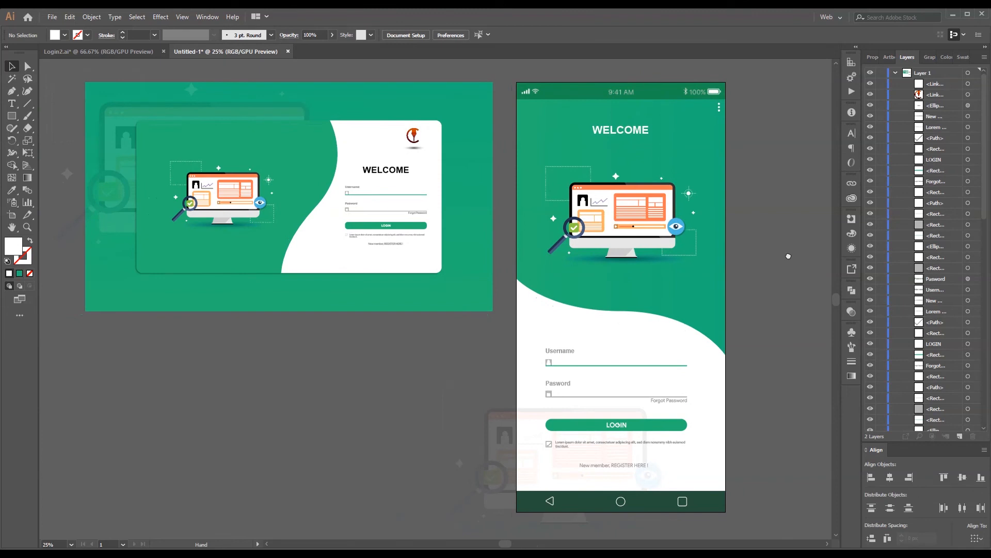